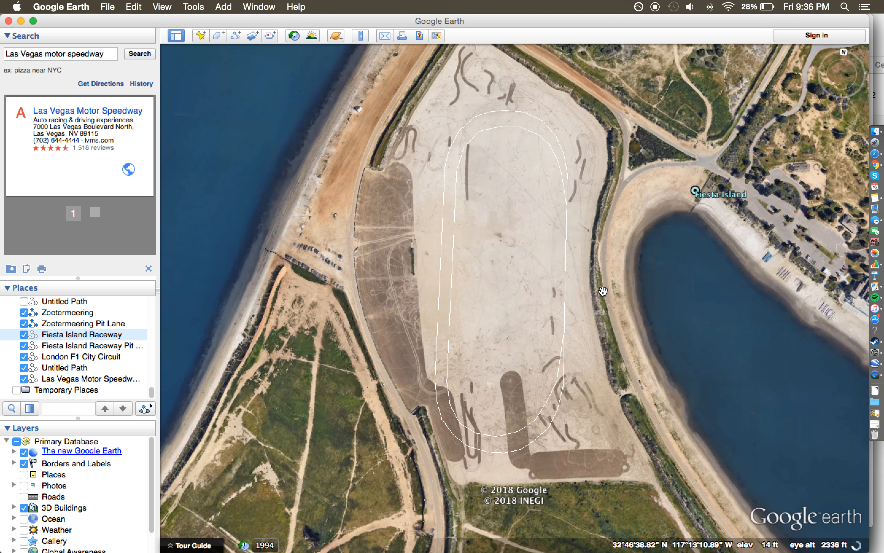
- Examine the Fiesta Island Raceway oval outline and its surroundings on the island
drag(602, 292, 596, 258)
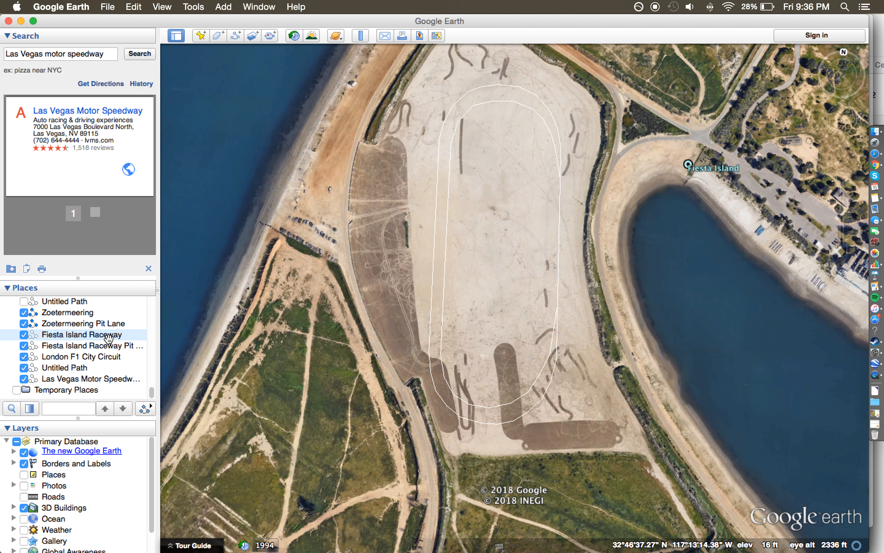
drag(418, 290, 410, 302)
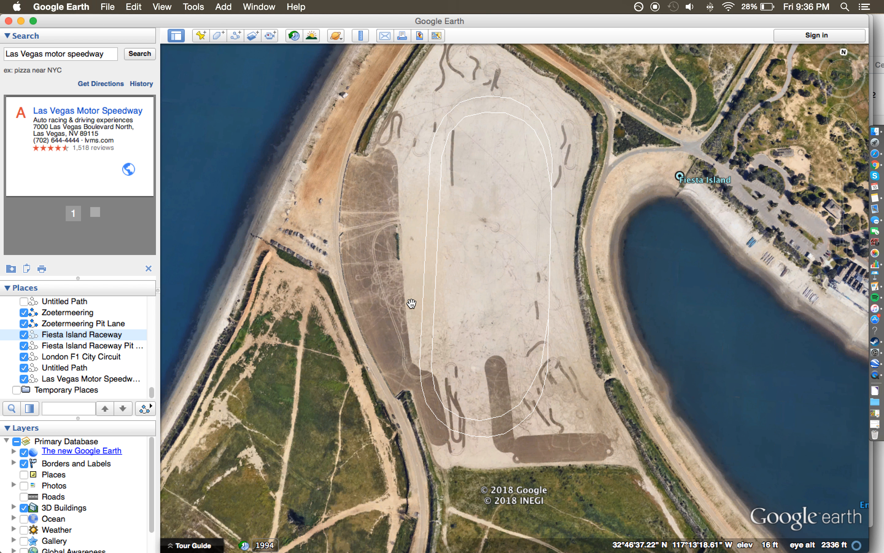
scroll(412, 303, down, 8)
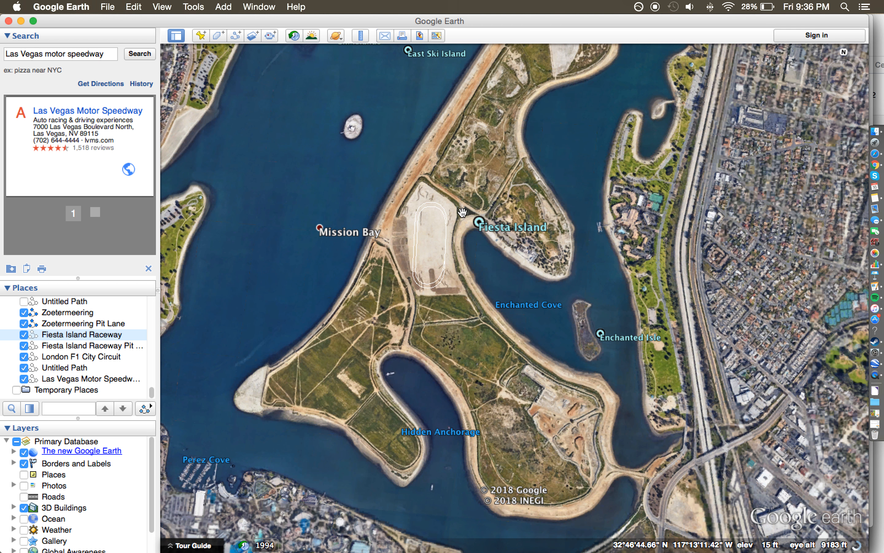
scroll(444, 265, up, 4)
scroll(415, 250, up, 6)
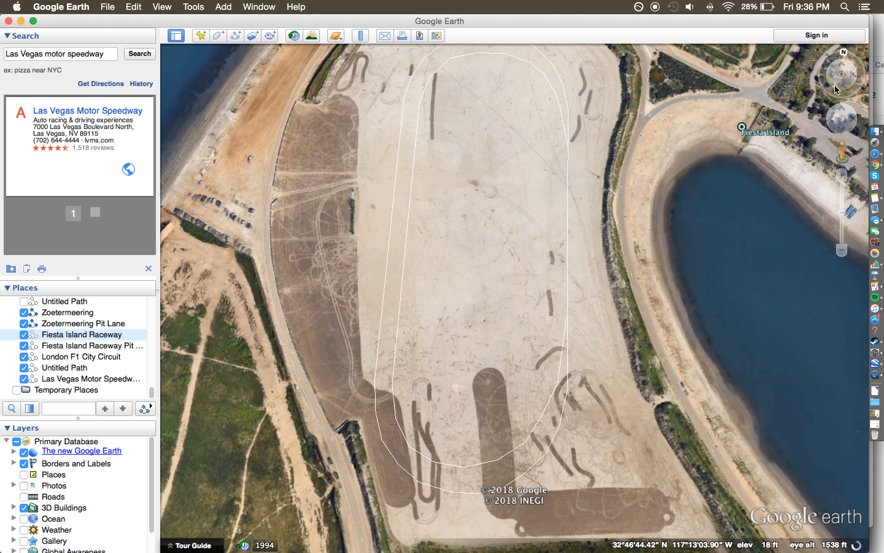
click(842, 128)
click(628, 203)
drag(629, 204, 629, 267)
click(629, 248)
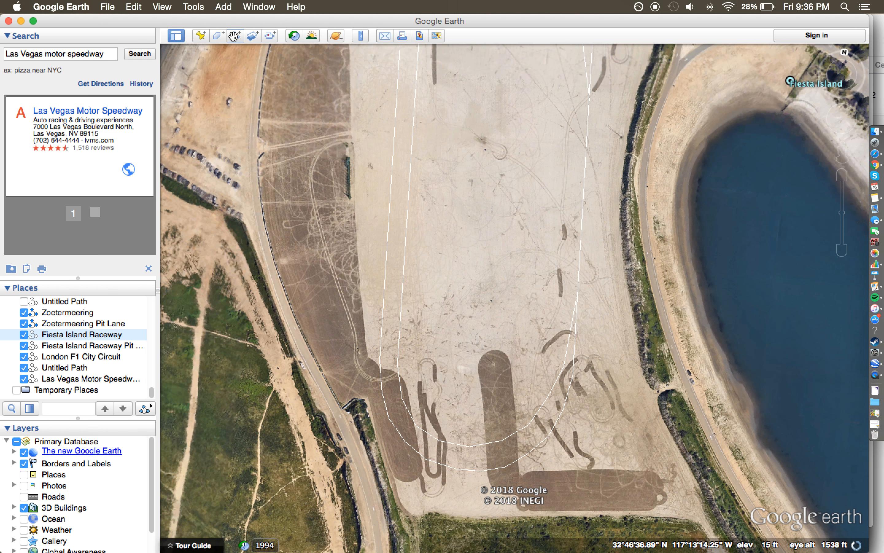
click(236, 37)
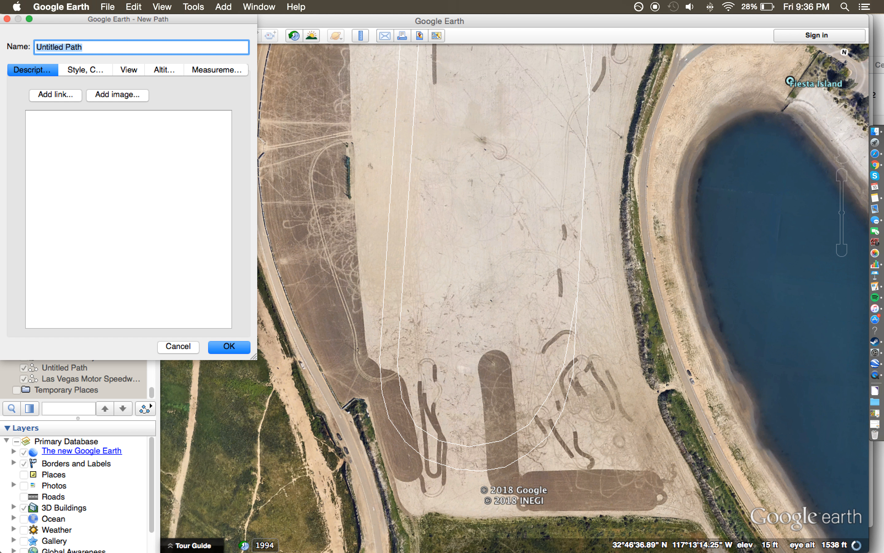
click(450, 216)
click(517, 143)
click(569, 198)
click(560, 267)
click(535, 321)
click(488, 314)
click(494, 257)
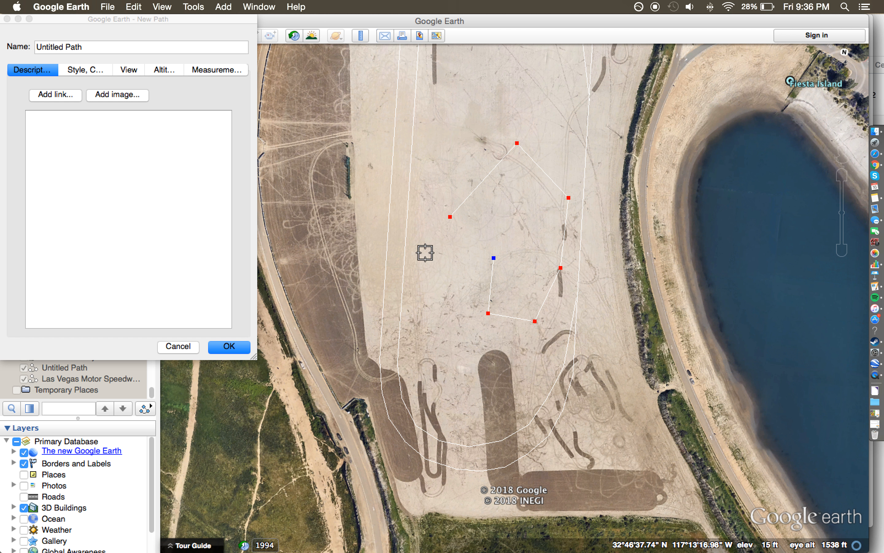
key(BackSpace)
key(BackSpace)
key(BackSpace)
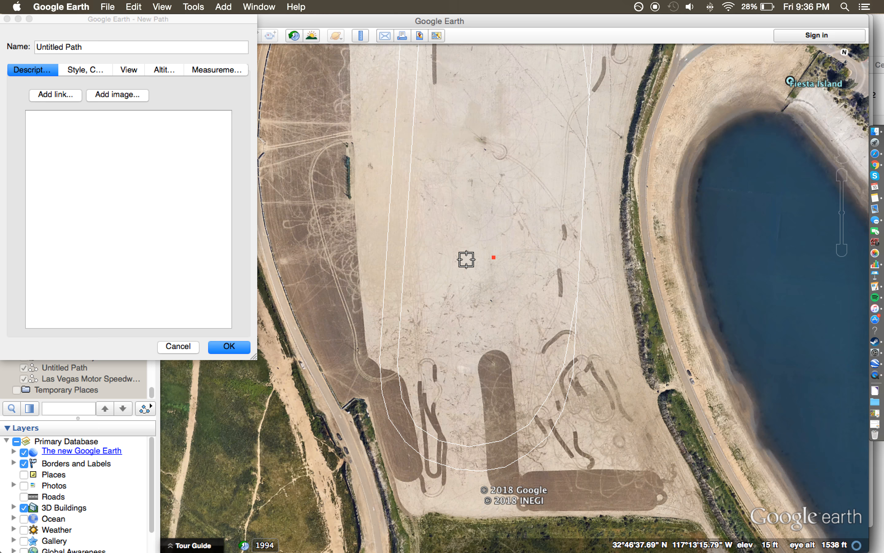
click(443, 218)
click(443, 196)
click(445, 188)
click(454, 178)
click(464, 178)
click(473, 178)
click(479, 182)
click(483, 191)
click(484, 197)
click(484, 206)
click(481, 213)
click(471, 234)
click(179, 352)
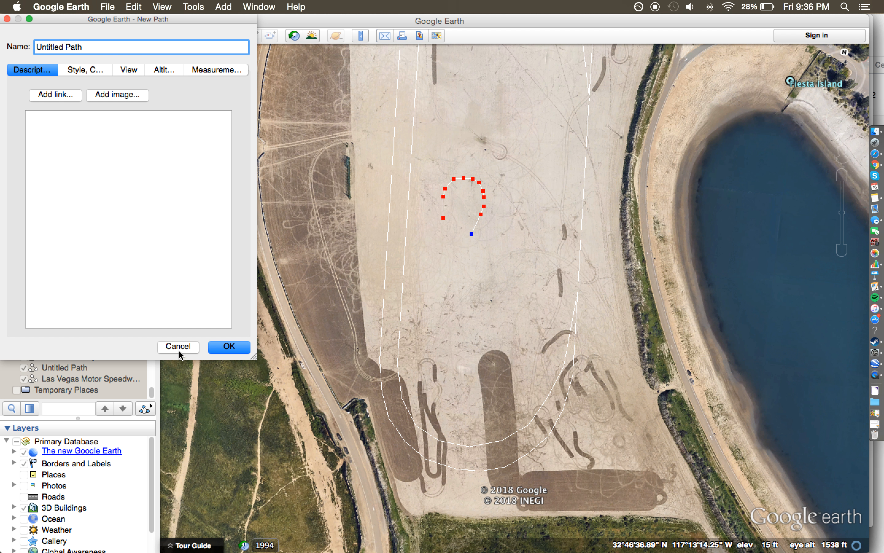
click(179, 348)
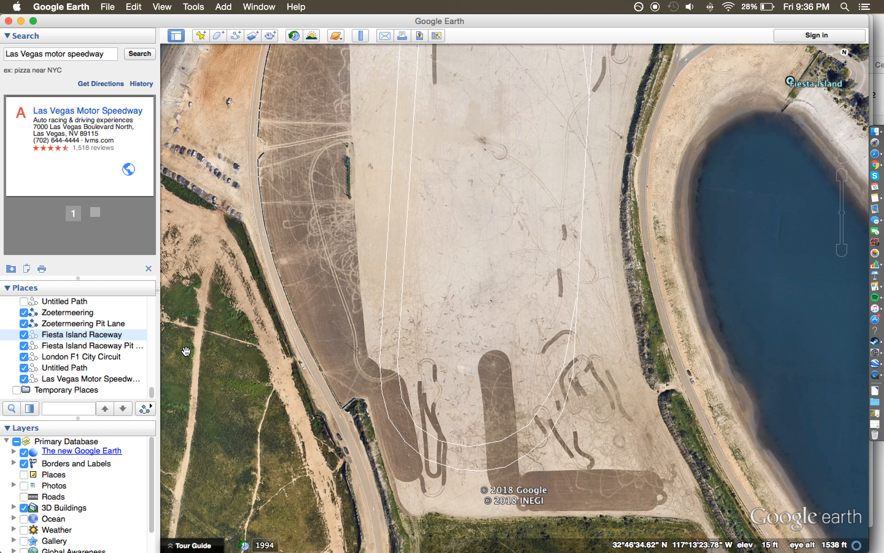
- Inspect the elevation profile of the Fiesta Island Raceway path, including its first 0.15 mi, and close it
right_click(90, 336)
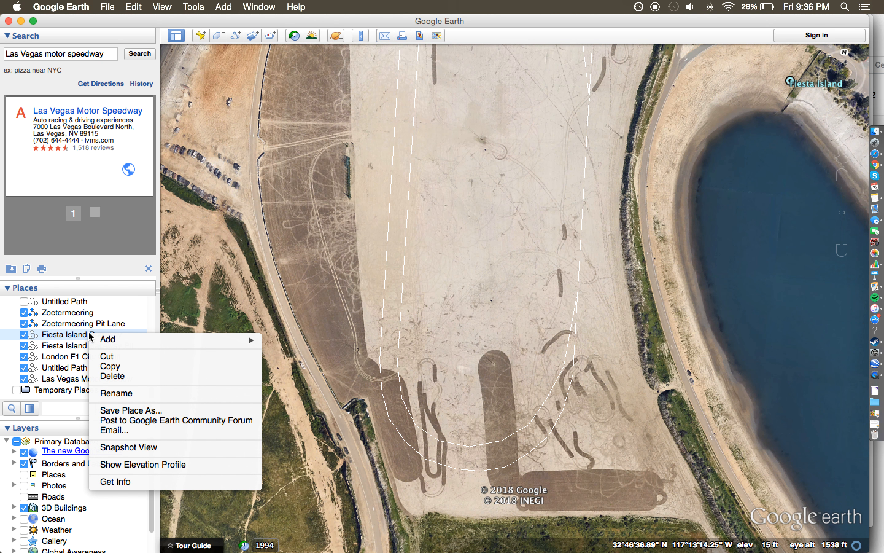
click(119, 465)
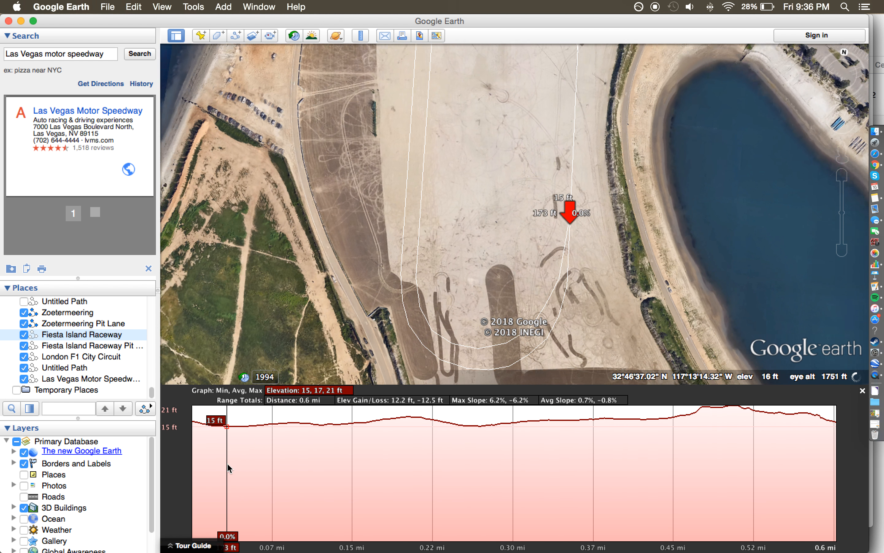
mouse_move(192, 448)
mouse_down()
mouse_move(393, 485)
mouse_move(843, 510)
mouse_move(532, 519)
mouse_move(530, 512)
mouse_move(353, 505)
mouse_up()
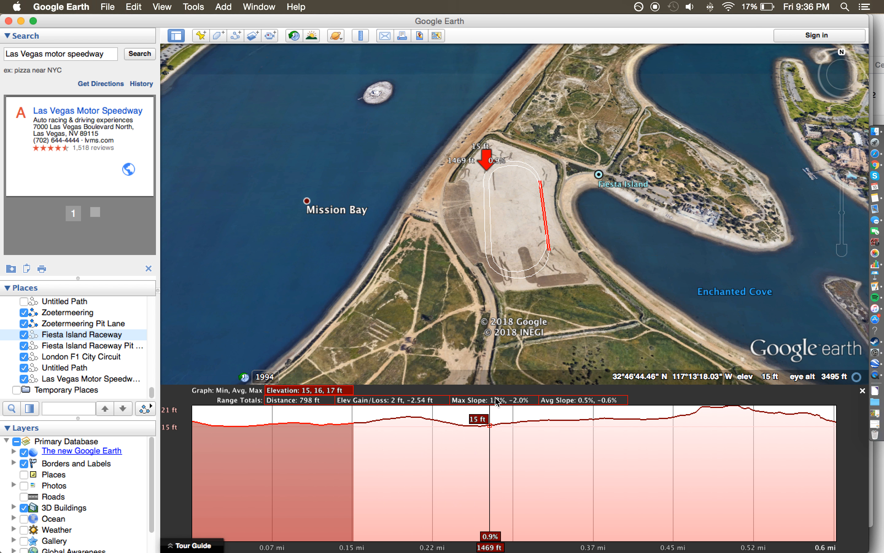
click(309, 461)
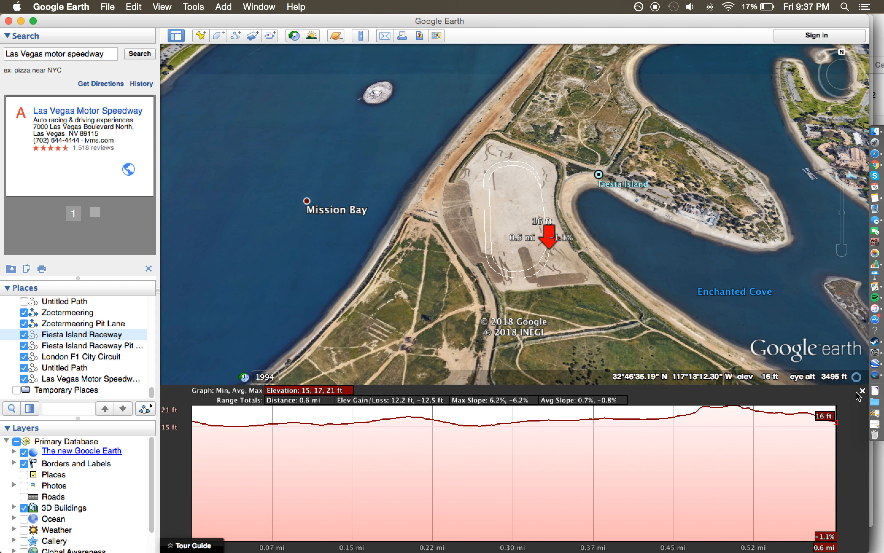
click(862, 391)
- Capture a screenshot of the area enclosing the whole Fiesta Island Raceway oval
click(841, 84)
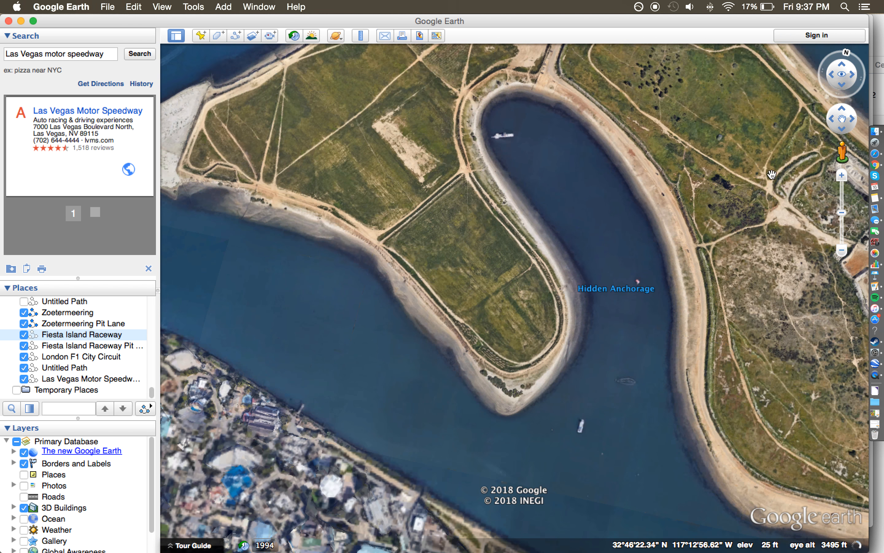
drag(772, 174, 644, 328)
drag(616, 288, 648, 201)
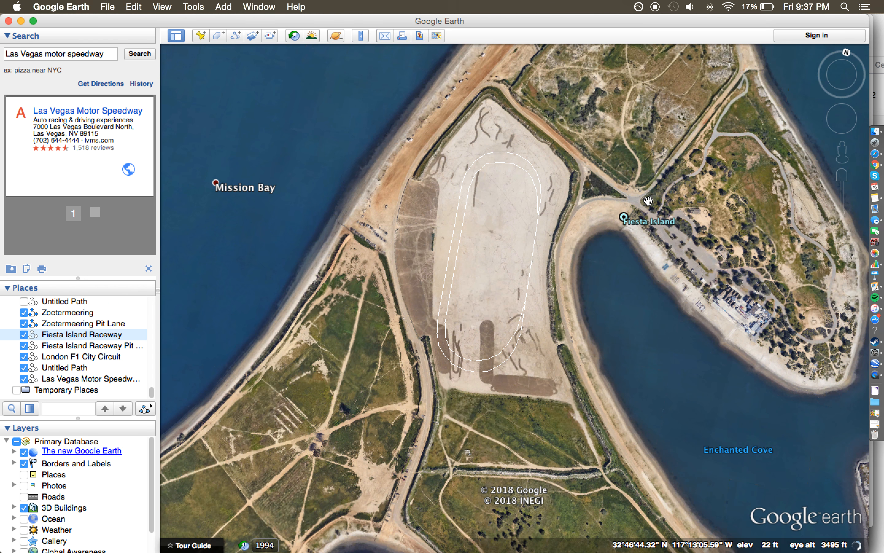
key(super+shift+4)
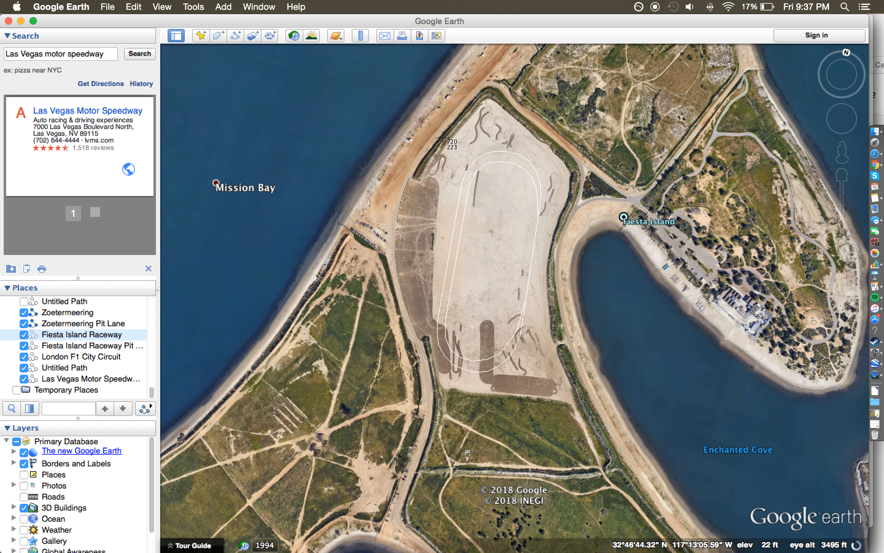
drag(408, 113, 571, 427)
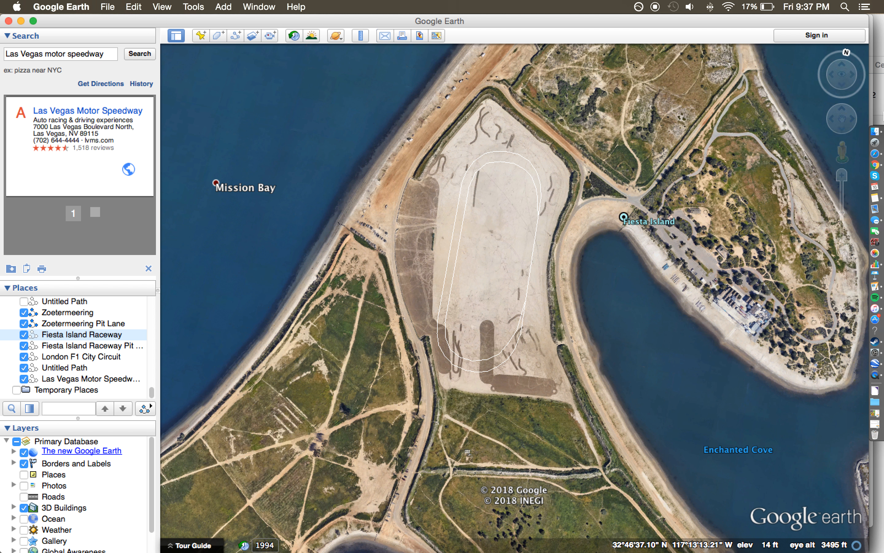
- Switch to Chrome and launch the online Sumo Paint editor from the sumopaint search results
click(876, 165)
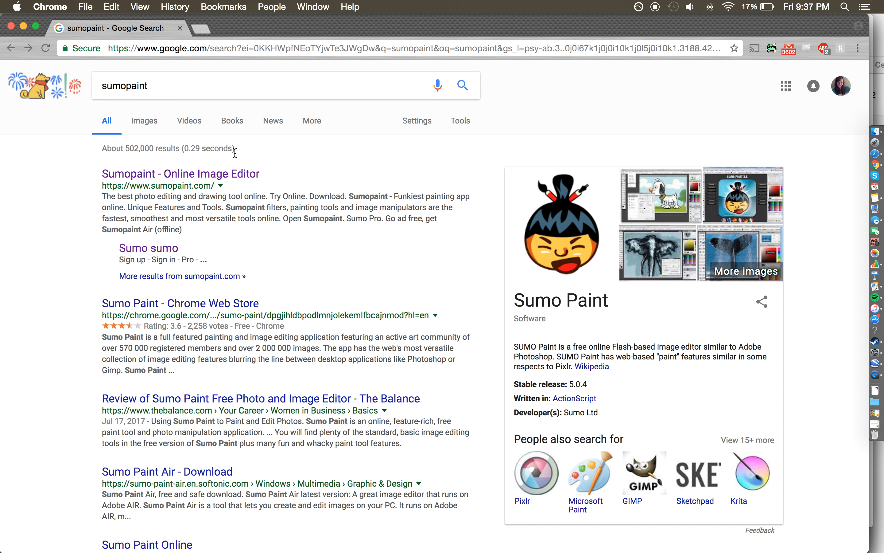
click(175, 175)
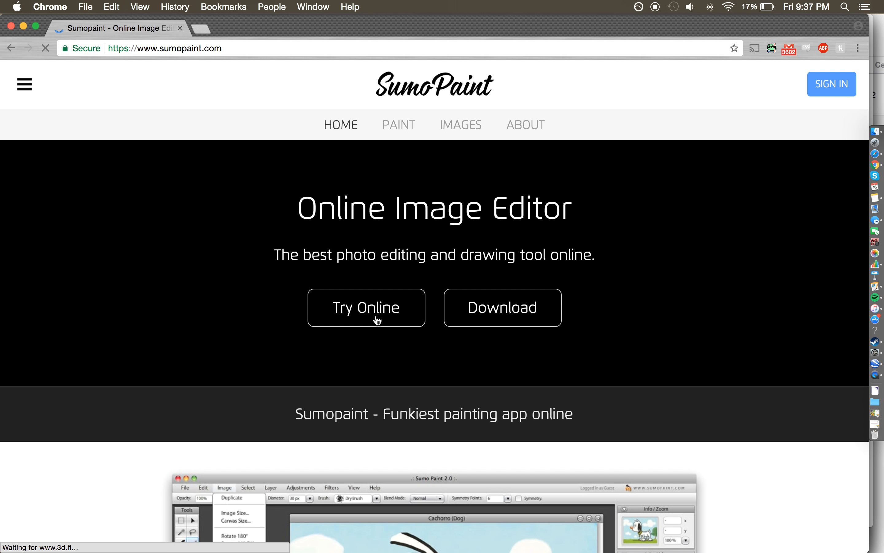
click(377, 321)
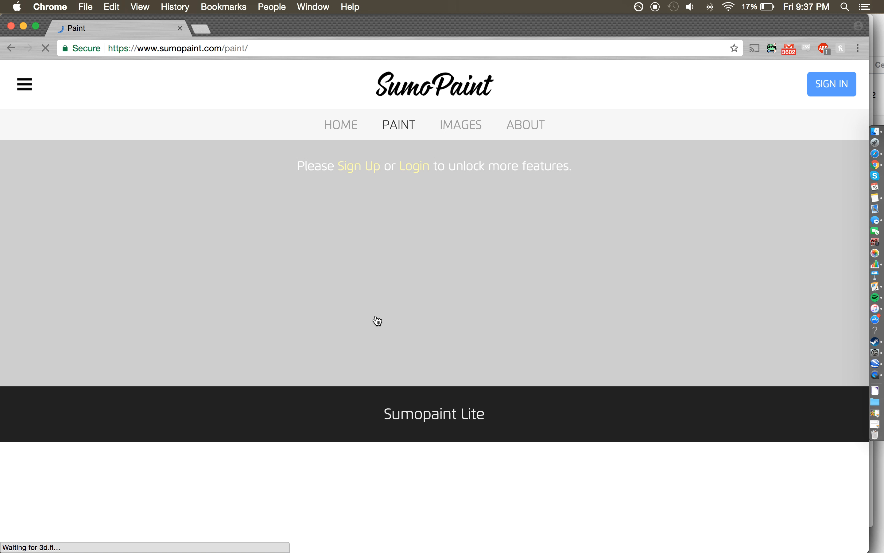
scroll(377, 320, down, 6)
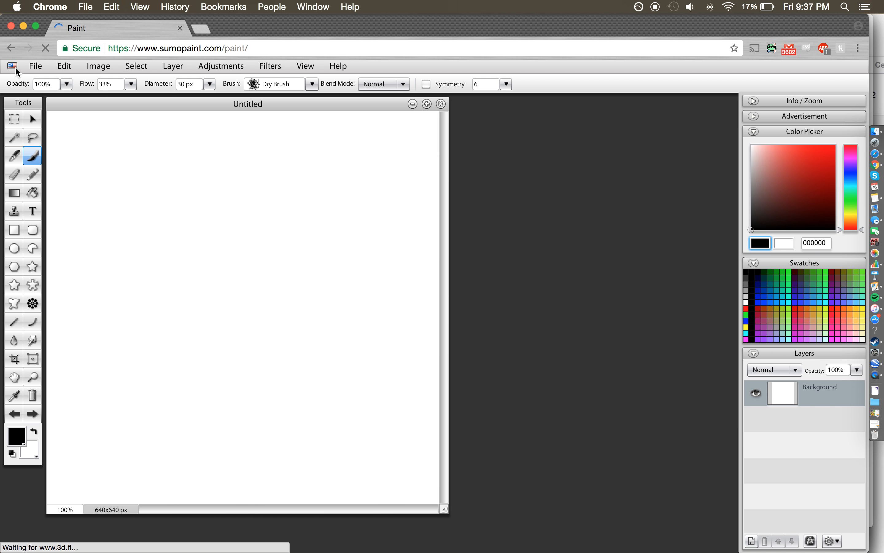
- Open the Desktop image "Screen Shot 2018-02-16 at 9.37.09 PM.png" from the computer
click(41, 63)
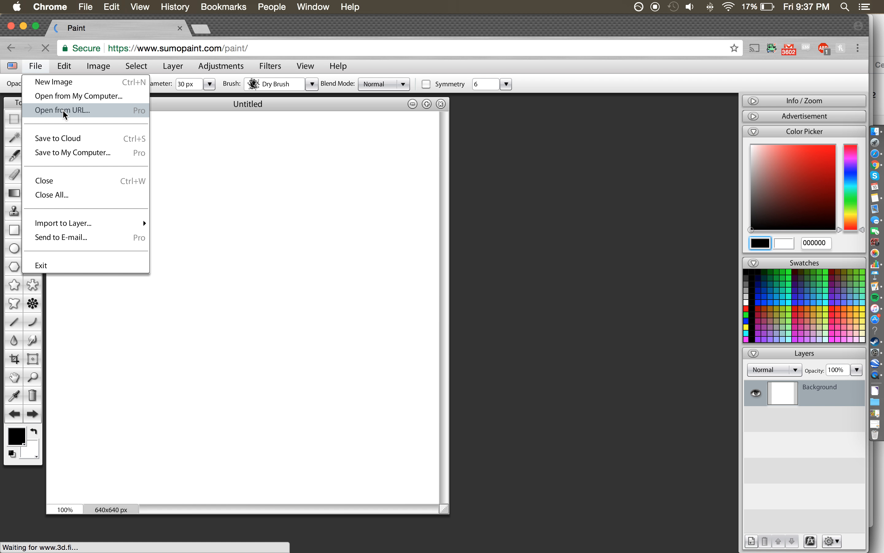
click(64, 96)
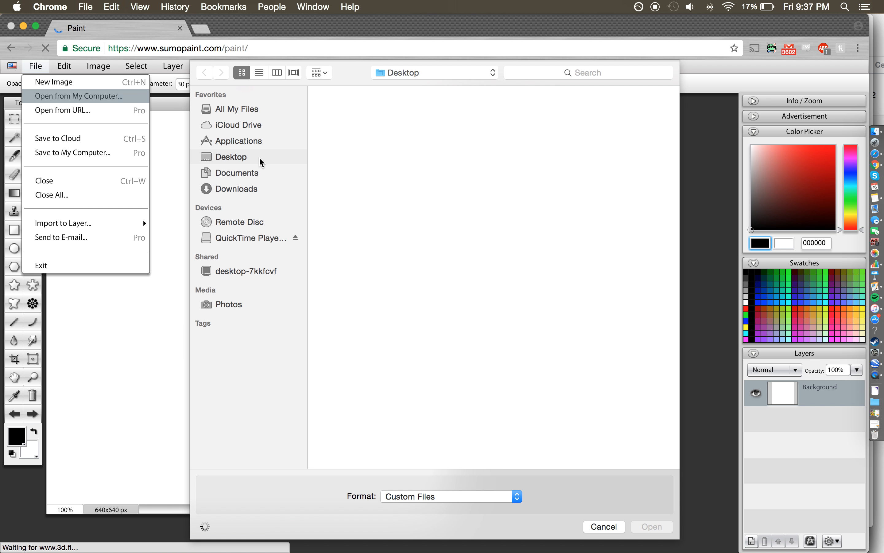
scroll(424, 242, down, 15)
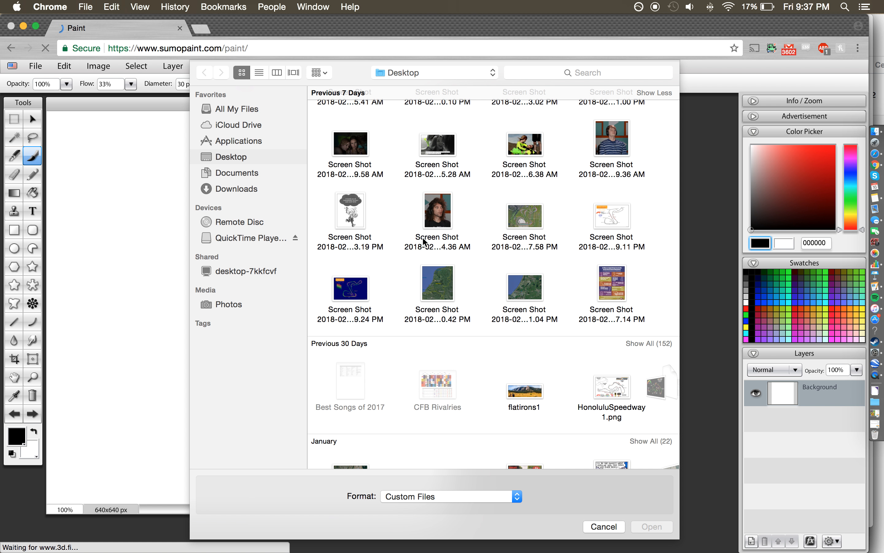
click(319, 75)
click(335, 197)
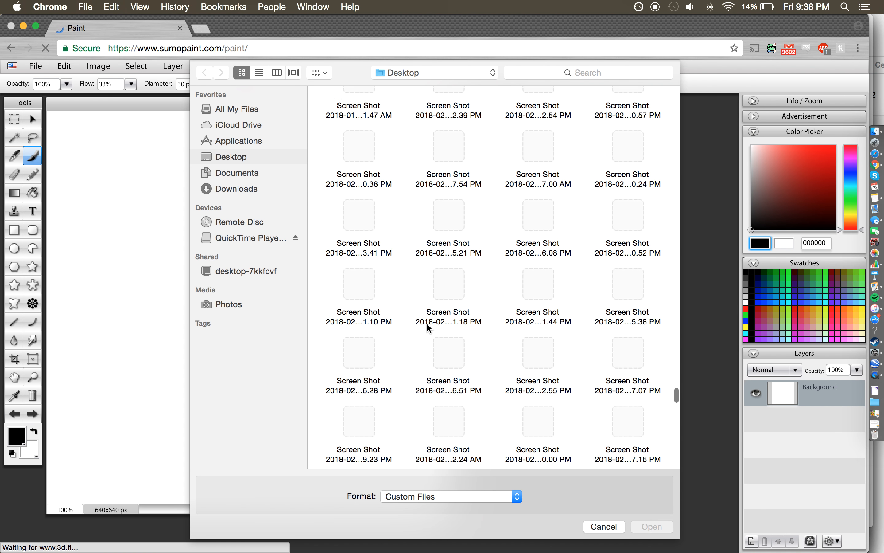
scroll(429, 326, down, 20)
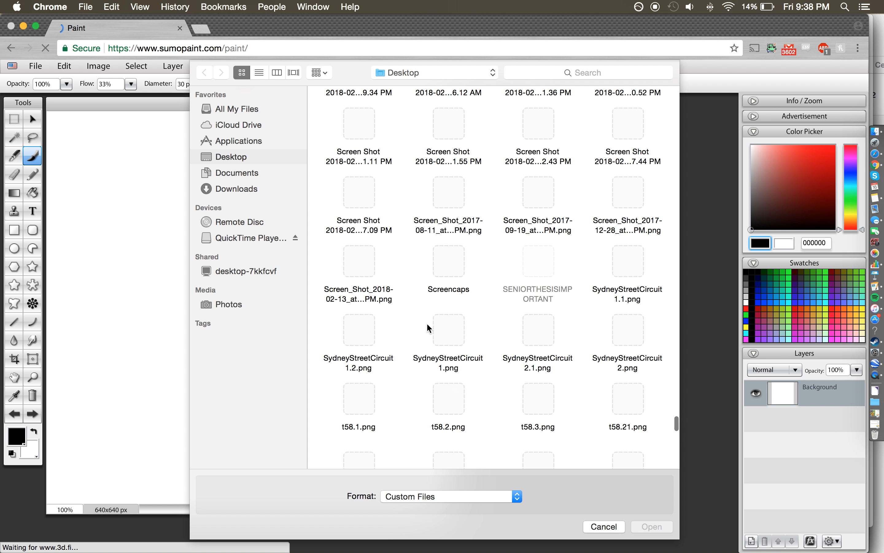
scroll(429, 326, up, 15)
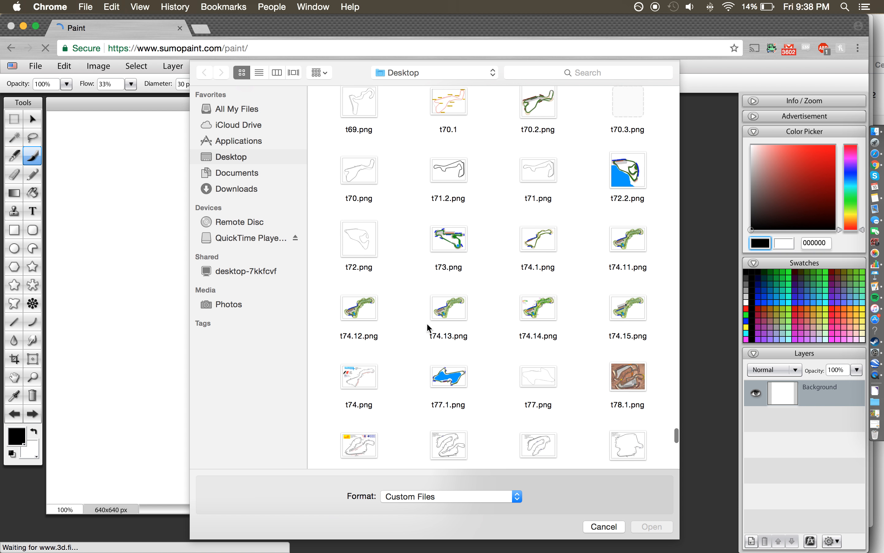
scroll(428, 327, up, 15)
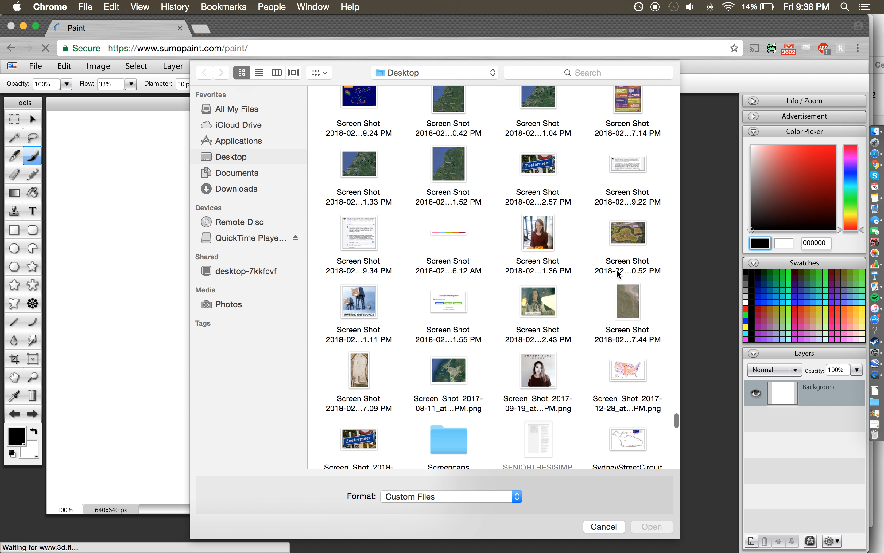
double_click(360, 371)
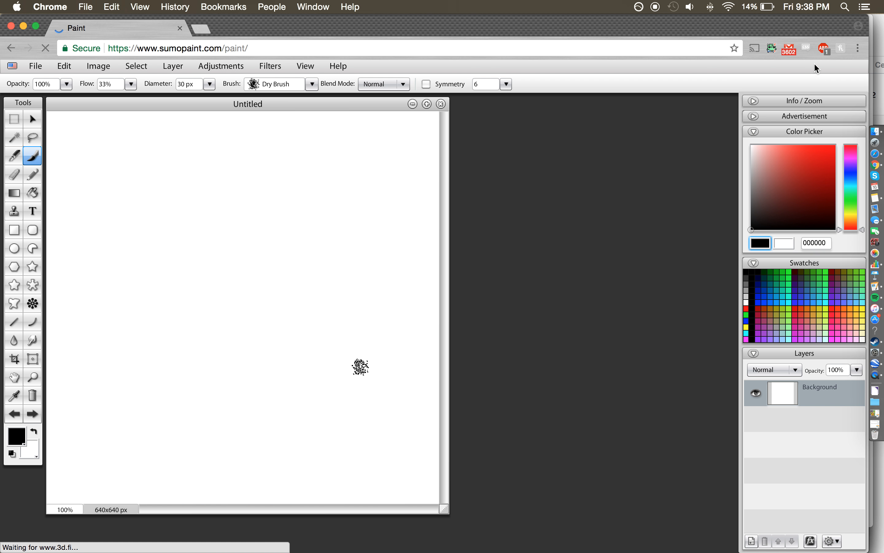
- Sample the light sand color d9d3cb inside the oval's inner line as the foreground color
click(816, 102)
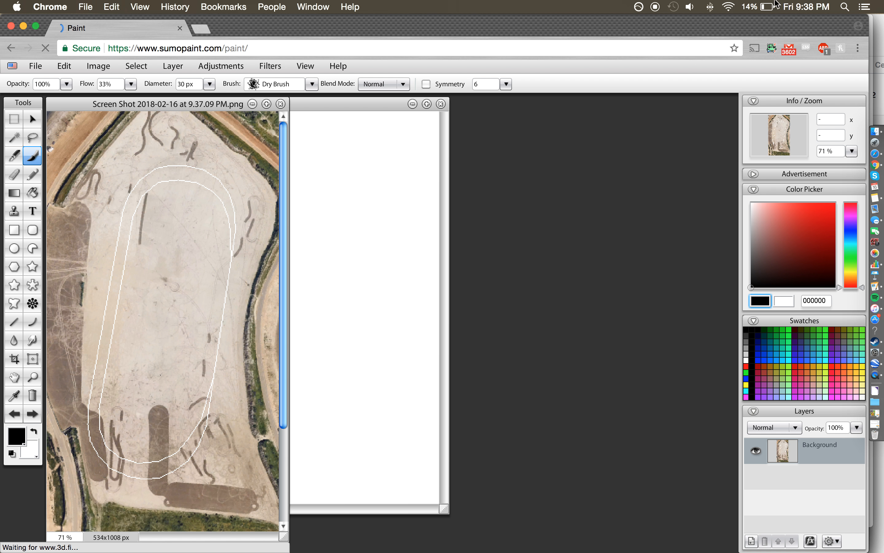
click(766, 4)
click(765, 3)
click(32, 322)
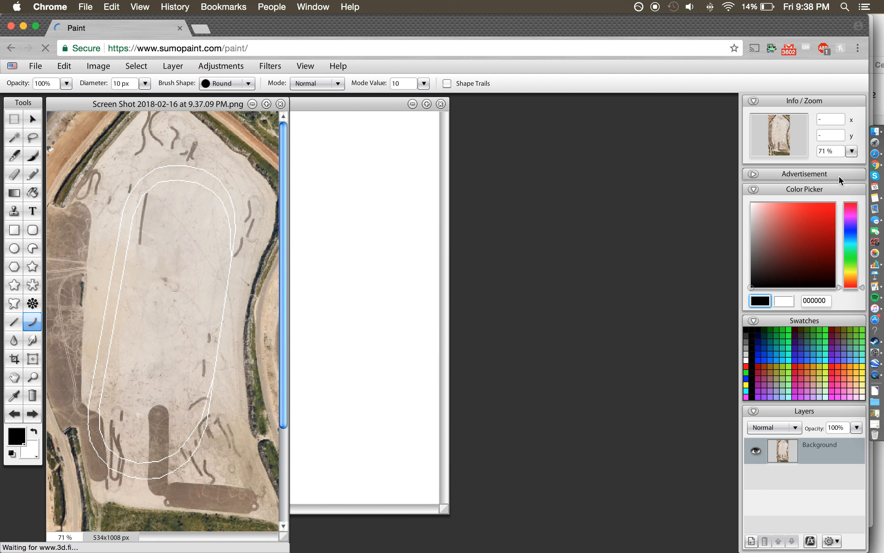
click(853, 151)
drag(796, 163, 807, 165)
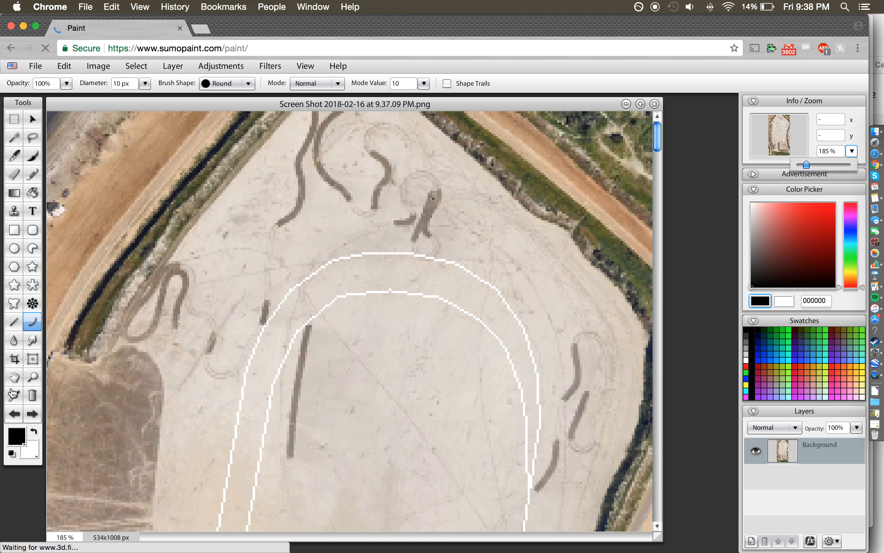
click(14, 395)
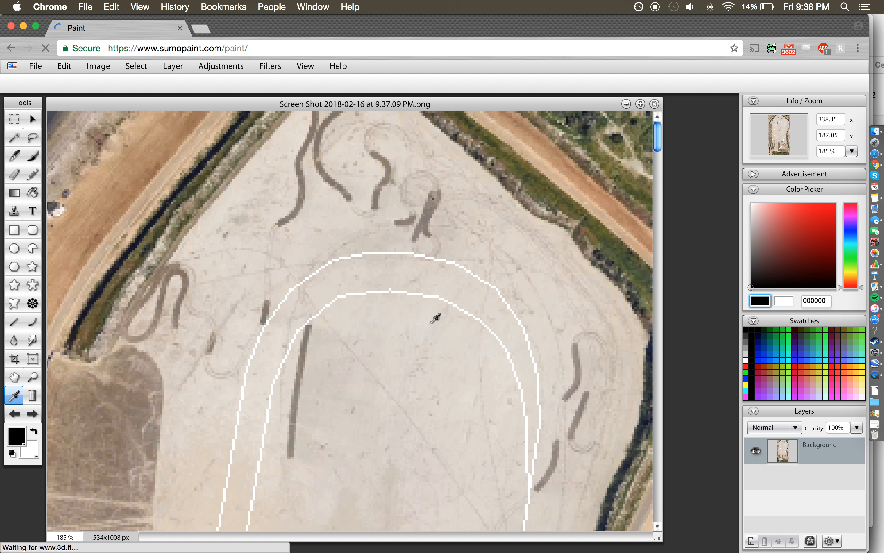
click(431, 323)
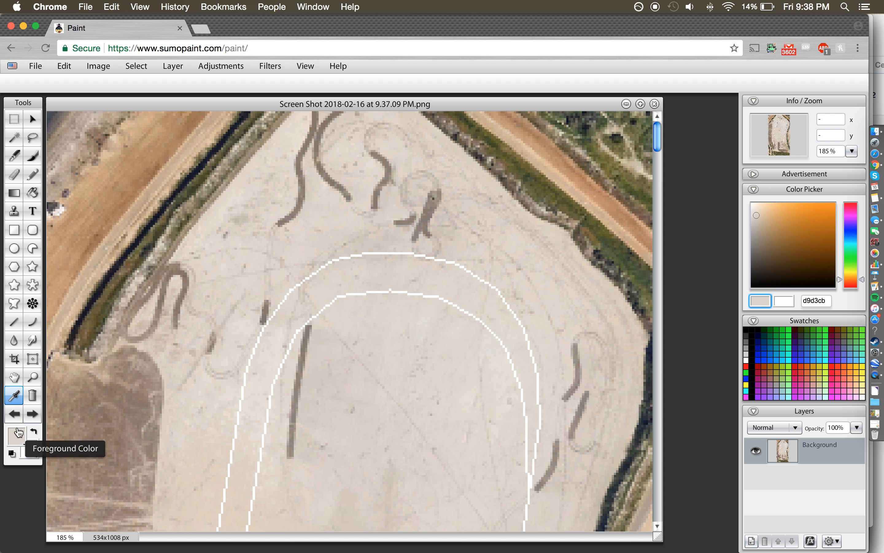
- Set up the Curve tool with the gray-brown color 7c7874 and a 40 px round brush
click(756, 246)
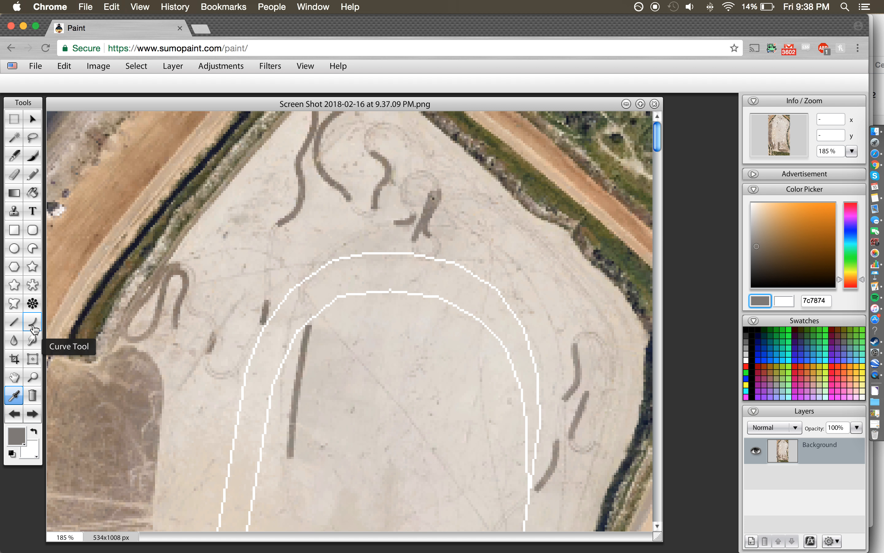
click(33, 322)
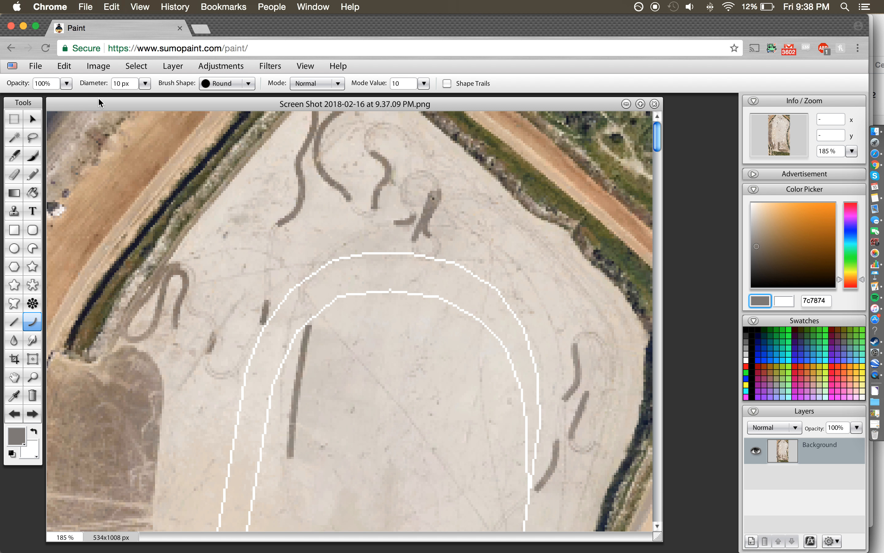
click(116, 84)
double_click(116, 84)
text(30)
drag(657, 142, 660, 177)
key(BackSpace)
key(BackSpace)
text(4)
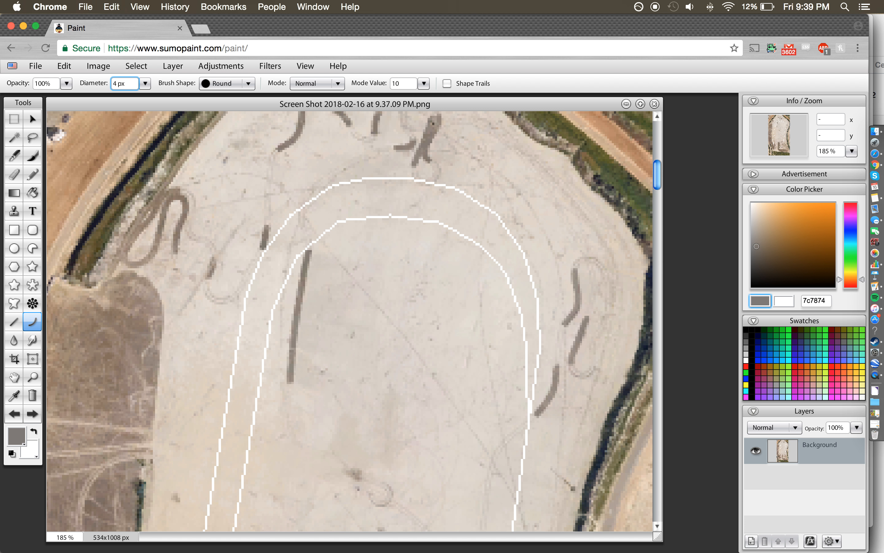
text(0)
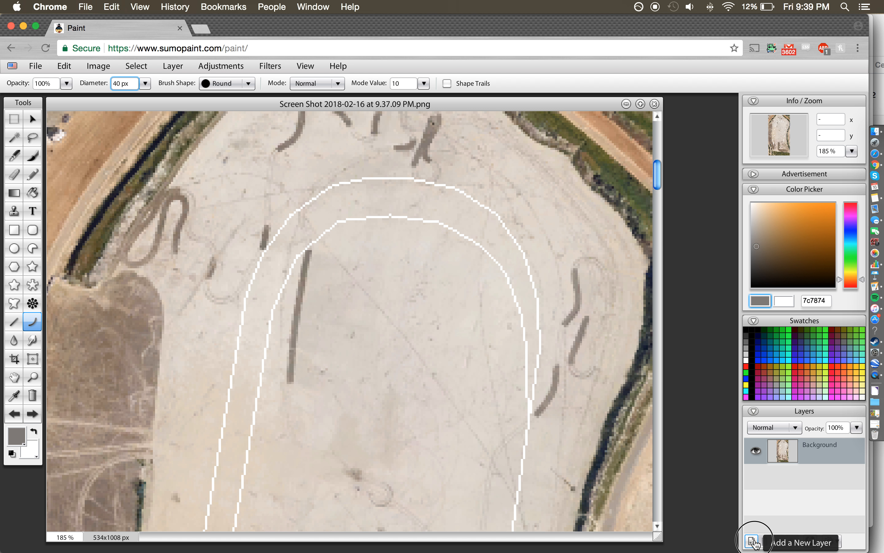
- Add a new layer and draw two joined thick curves following the outer white line around the oval's upper bend
click(752, 542)
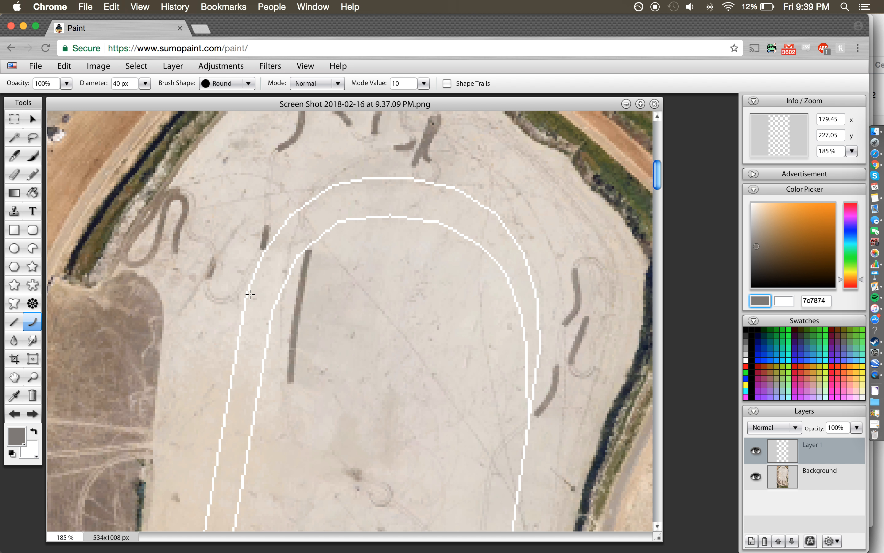
mouse_move(250, 294)
mouse_down()
mouse_move(398, 207)
mouse_move(423, 176)
mouse_up()
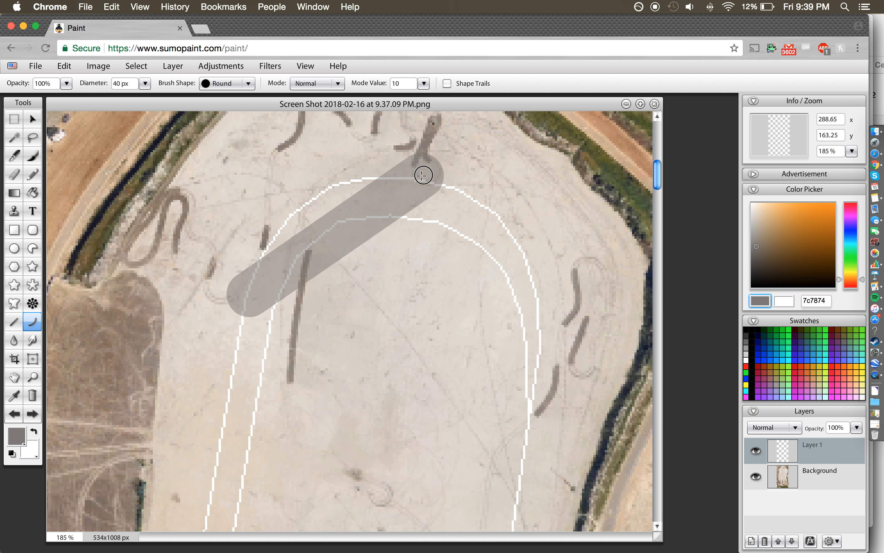
drag(346, 180, 282, 148)
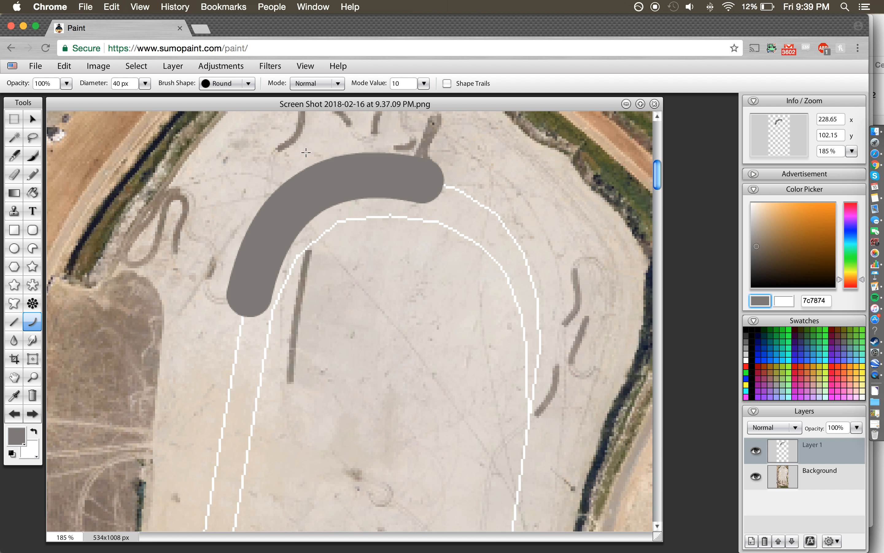
mouse_move(420, 181)
mouse_down()
mouse_move(493, 241)
mouse_move(539, 350)
mouse_move(536, 387)
mouse_move(546, 189)
mouse_move(549, 219)
mouse_up()
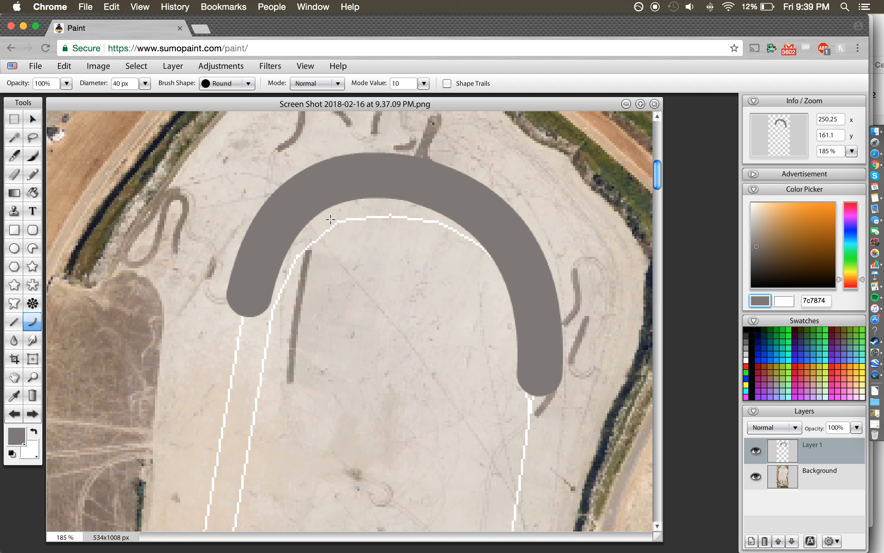
- Draw two joined 1 px white curves along the middle of the gray band, splitting it into outer and inner halves
click(746, 359)
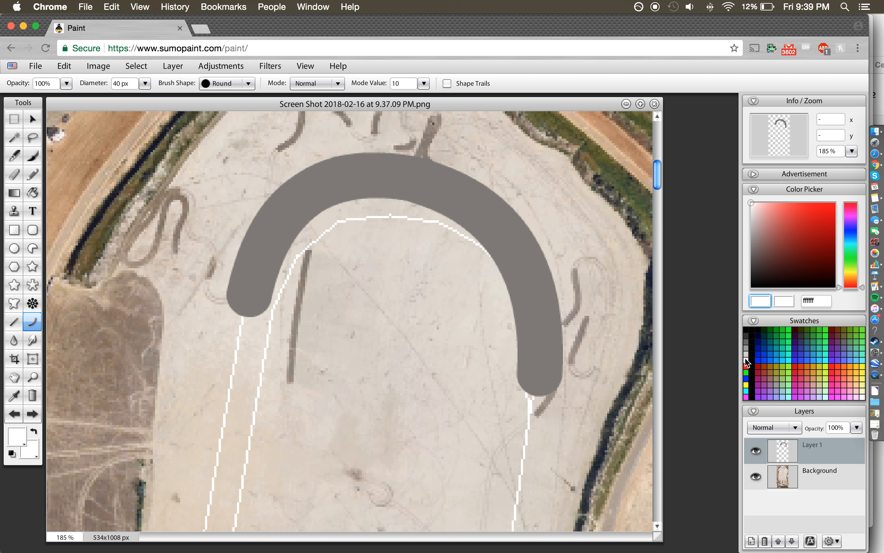
click(15, 323)
click(33, 323)
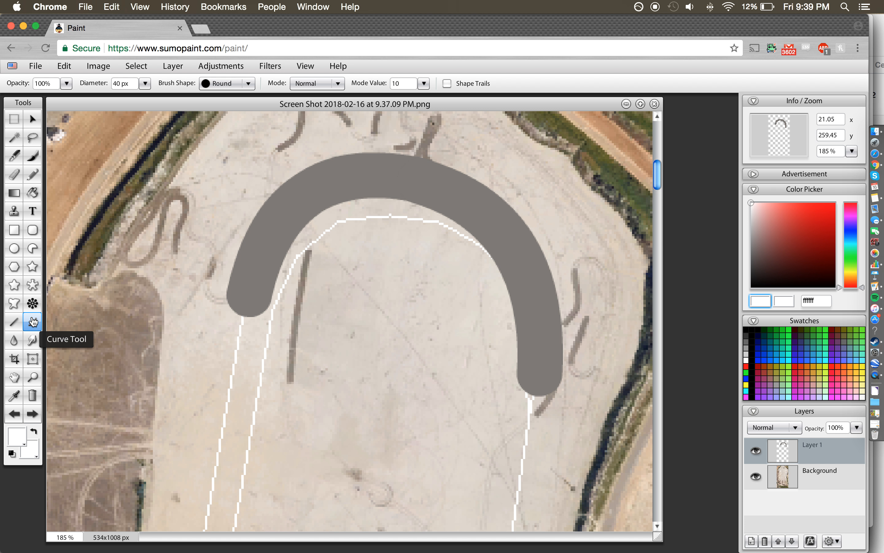
double_click(116, 83)
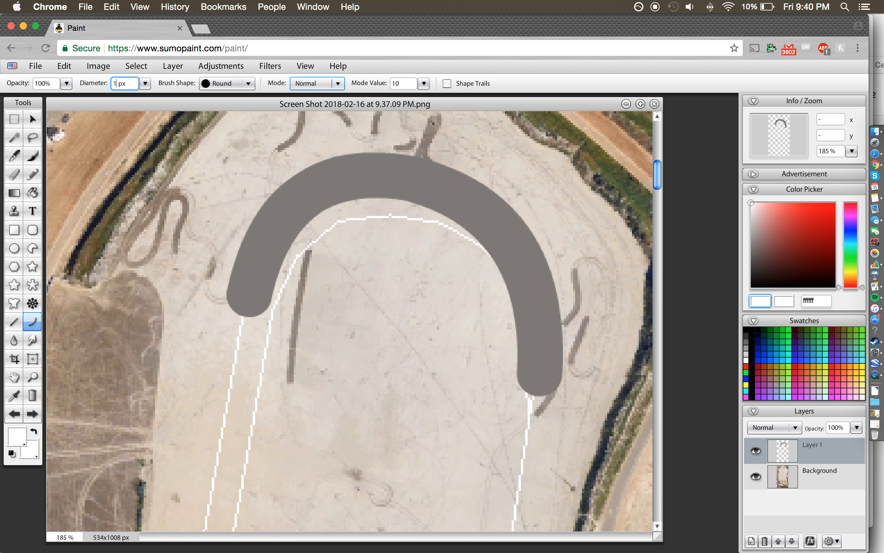
mouse_move(241, 313)
mouse_down()
mouse_move(276, 204)
mouse_move(300, 192)
mouse_move(421, 183)
mouse_up()
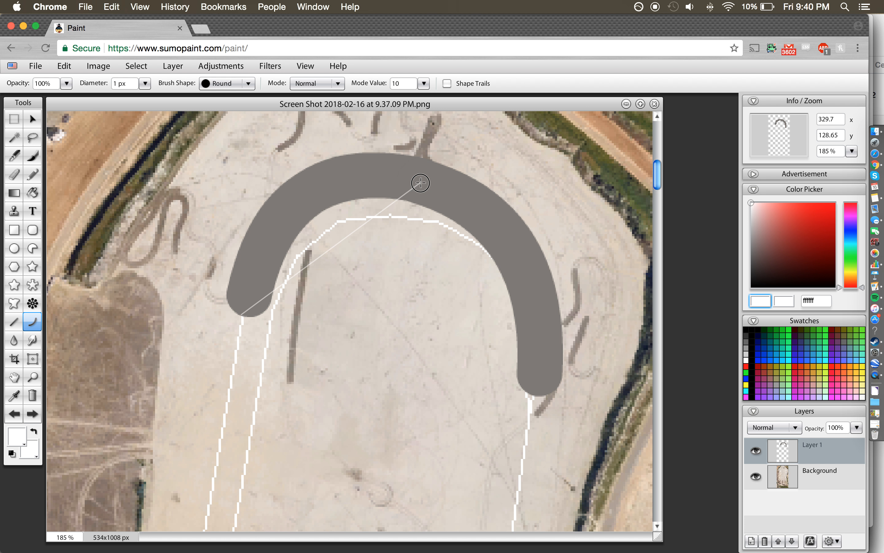
click(279, 152)
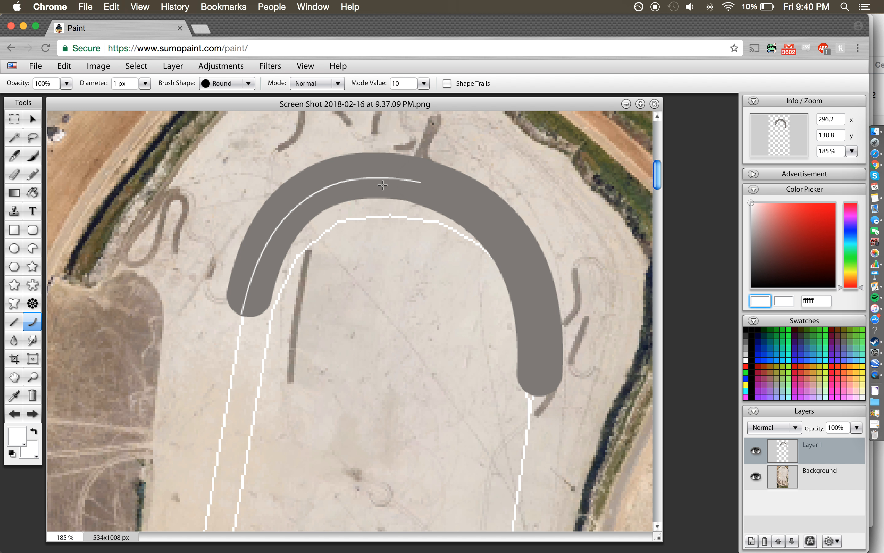
drag(402, 179, 540, 395)
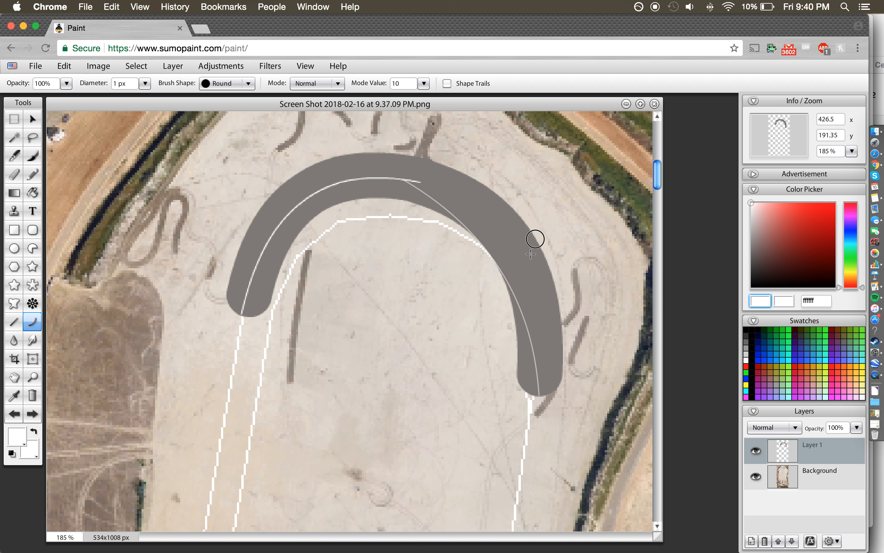
click(550, 207)
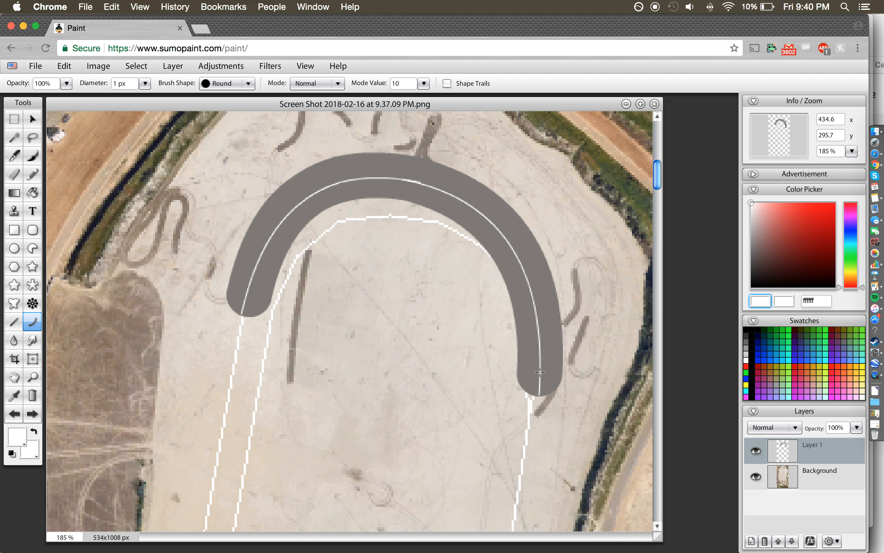
click(540, 401)
- Try filling the outer half of the gray band with the lighter gray aca7a2, and undo the fill
click(14, 395)
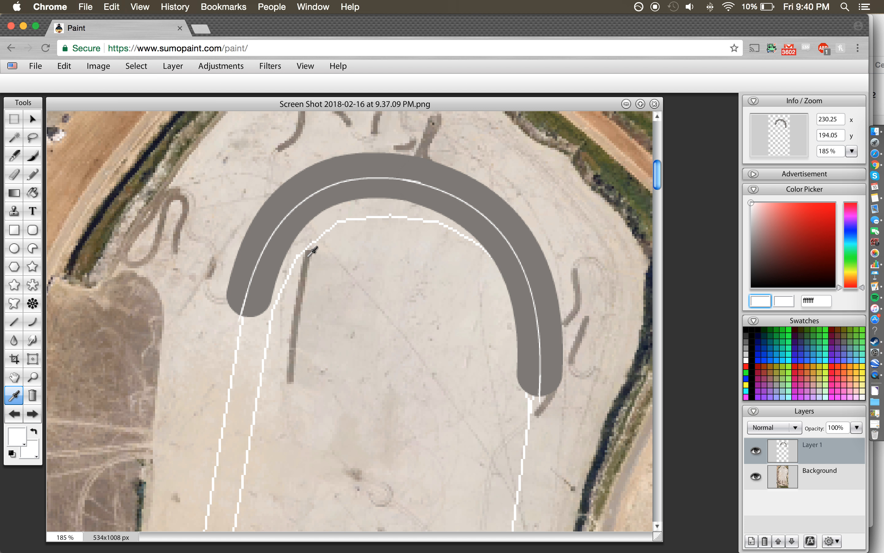
click(288, 227)
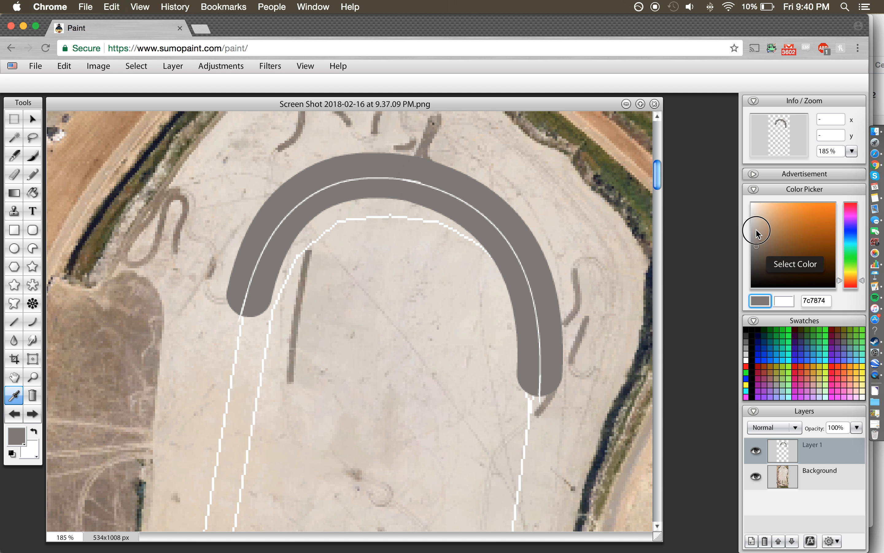
click(755, 231)
click(32, 193)
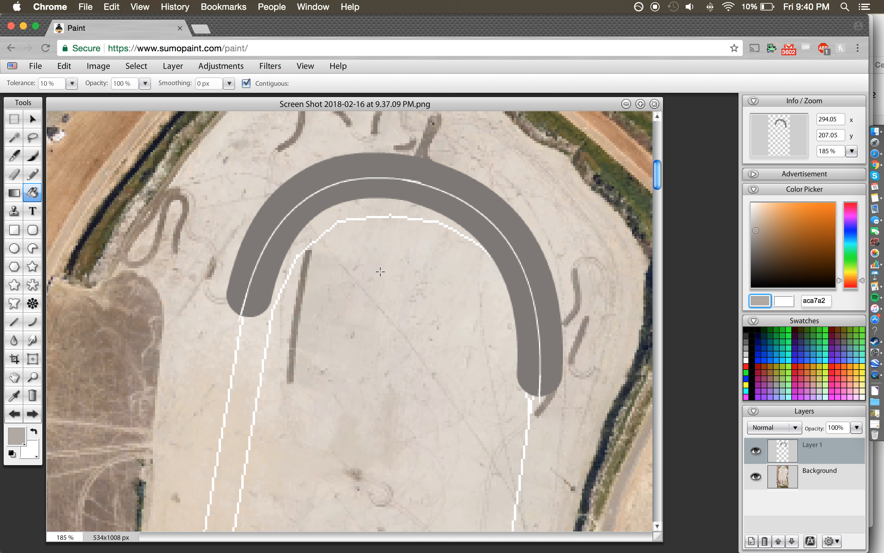
click(253, 269)
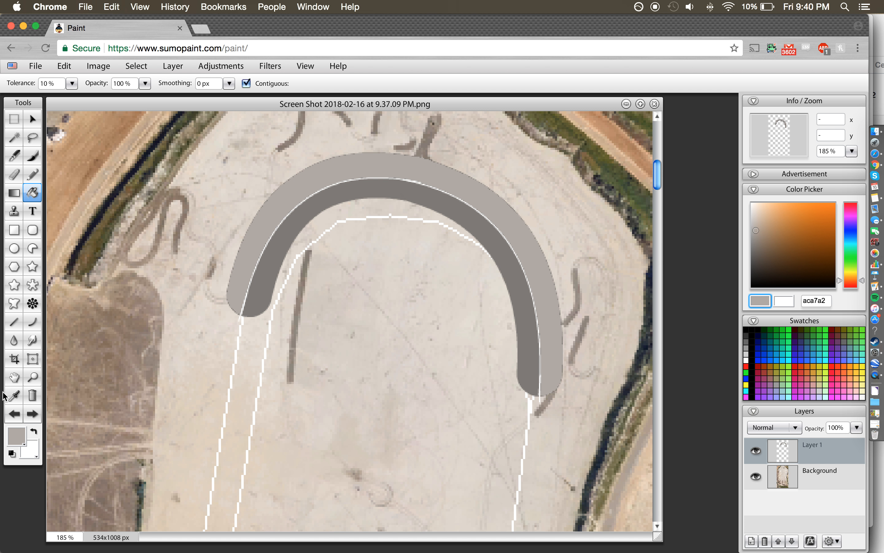
click(13, 413)
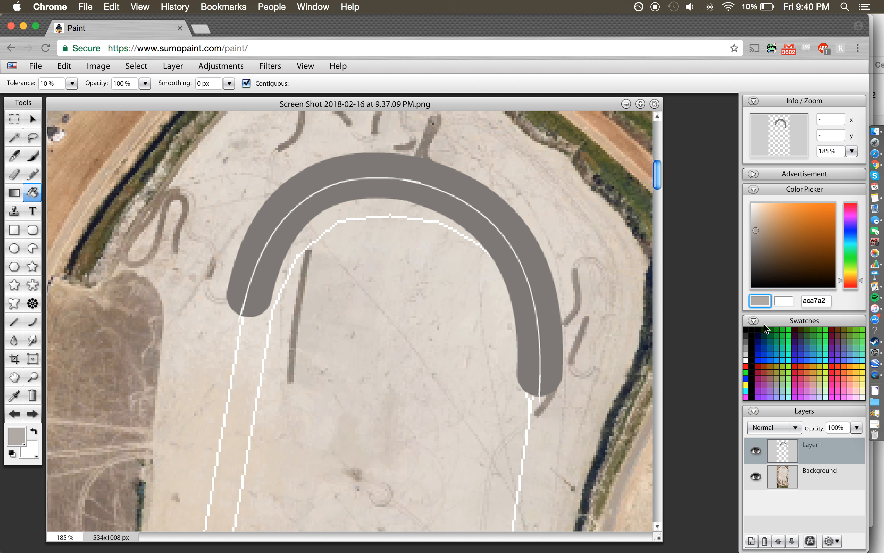
- Sample the dark green 394531 from the vegetation beside the track and fill the band's inner half with it
click(777, 333)
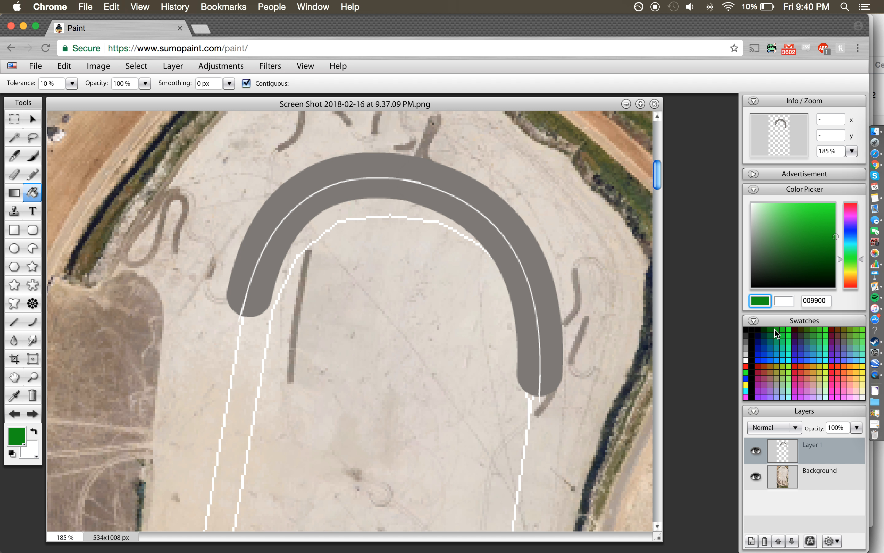
click(14, 395)
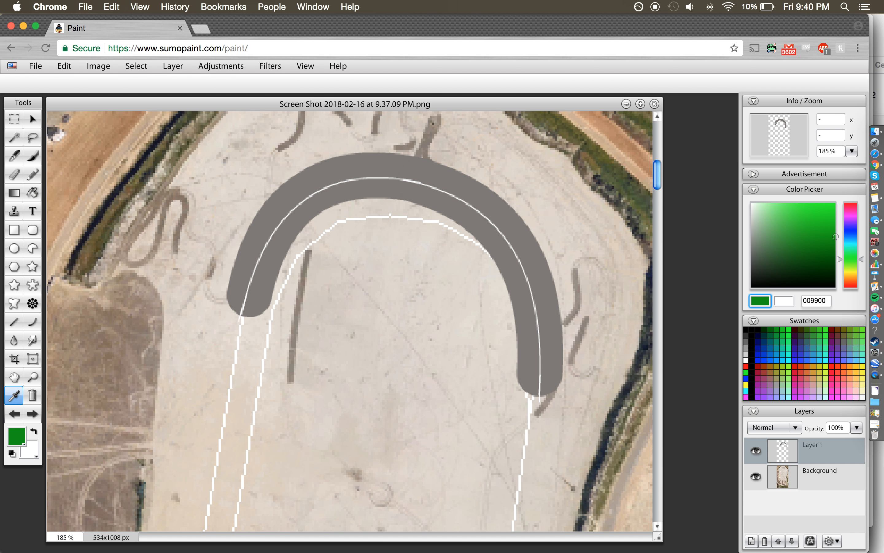
click(623, 174)
click(622, 174)
click(626, 182)
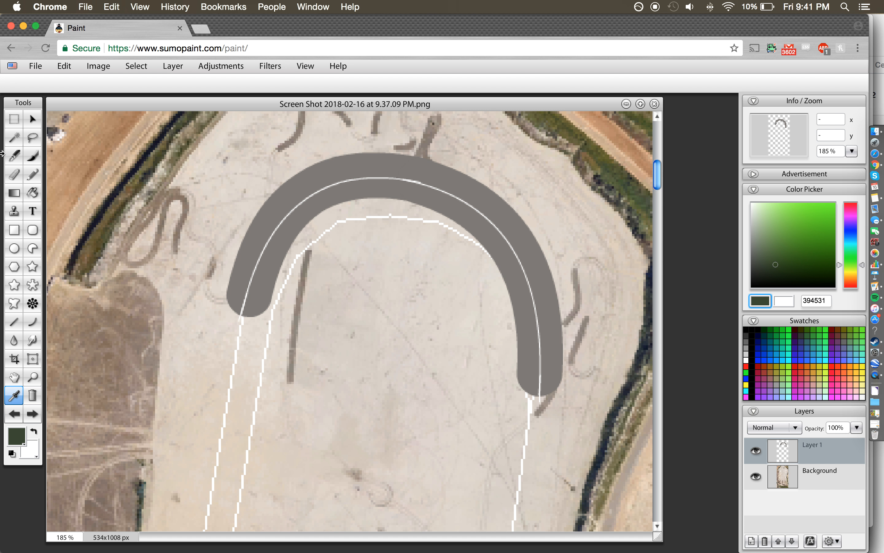
click(32, 192)
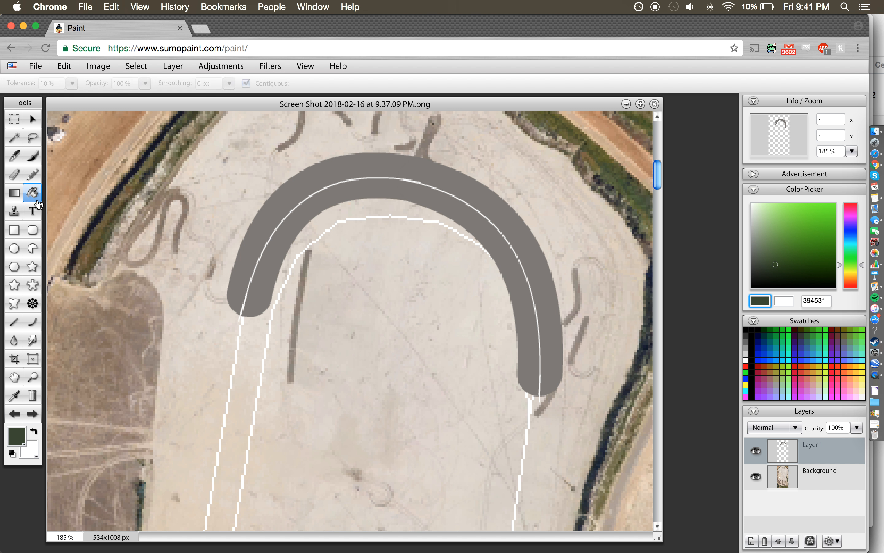
click(259, 277)
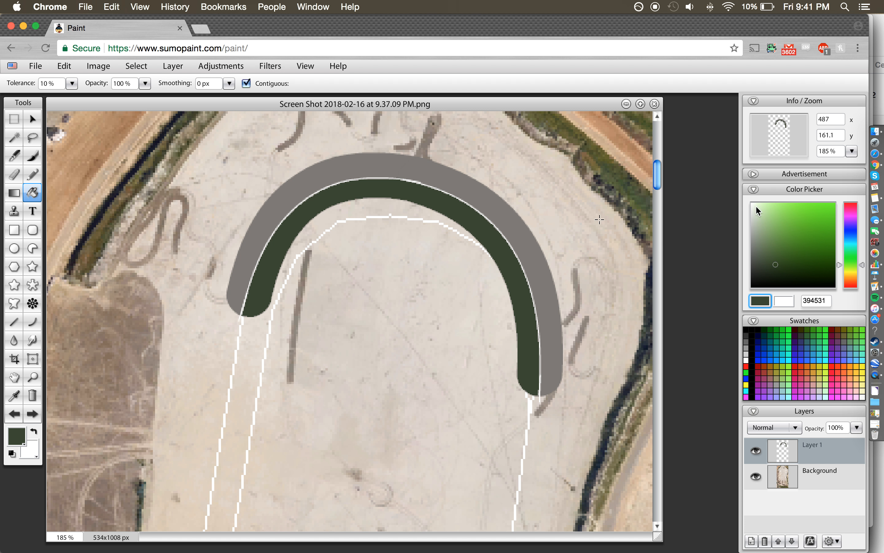
- Draw a 3 px white curve over the western part of the thin line between the gray and green halves
click(851, 150)
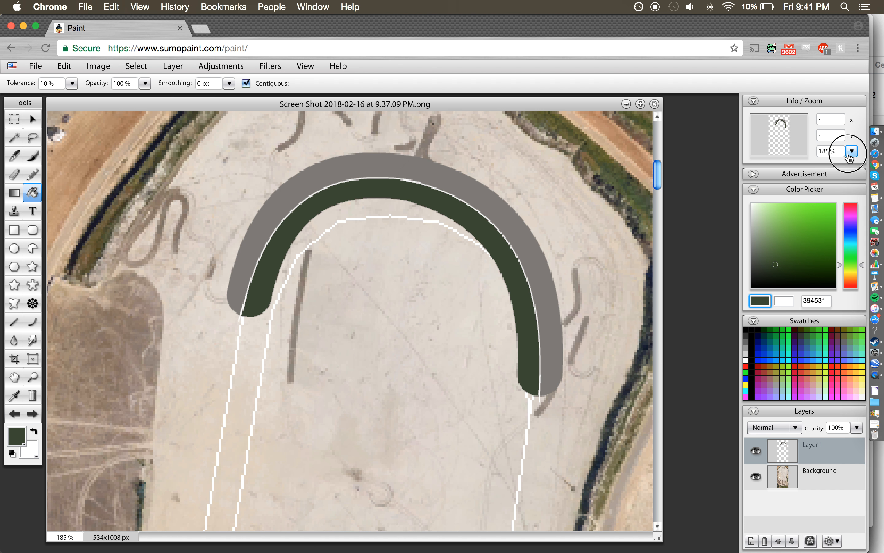
drag(806, 169, 811, 168)
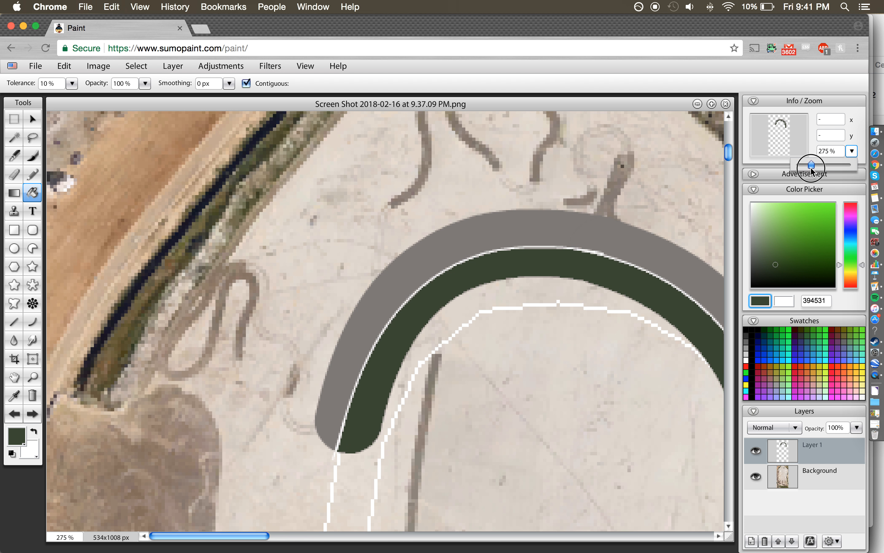
drag(223, 537, 326, 536)
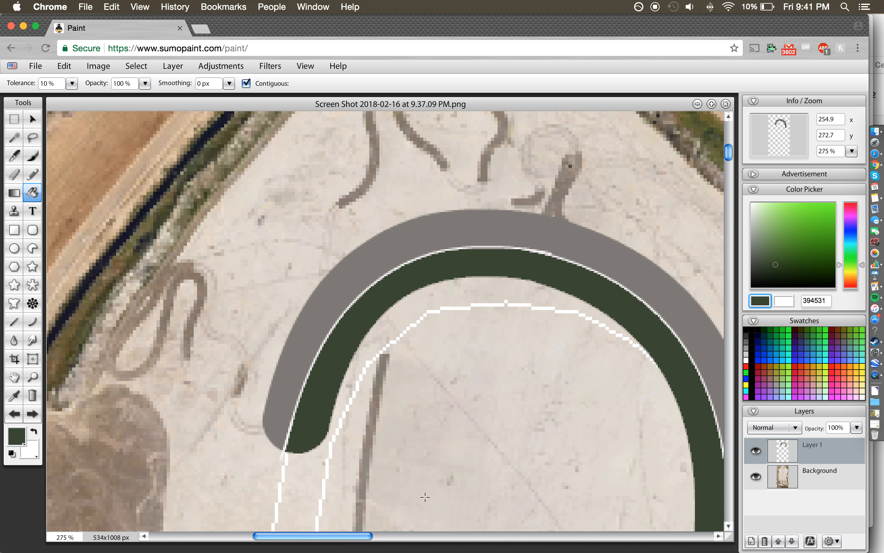
click(747, 367)
click(745, 362)
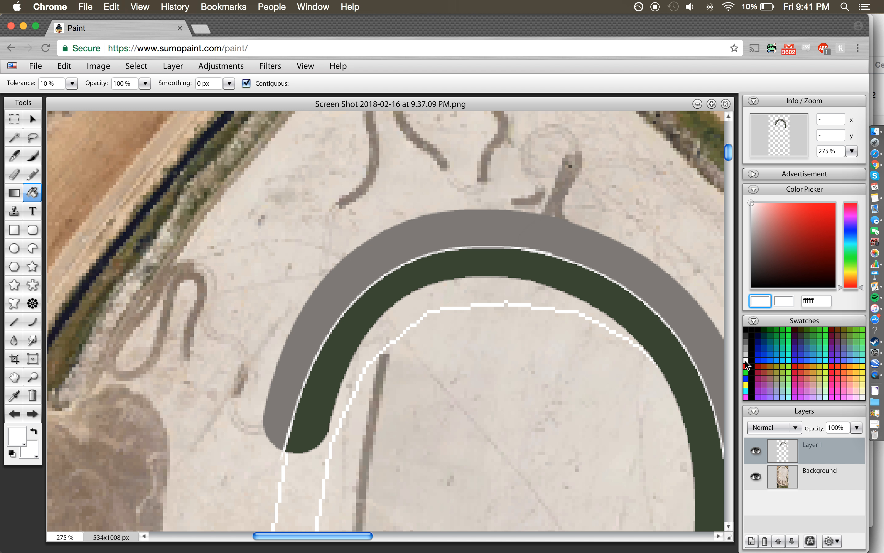
click(37, 324)
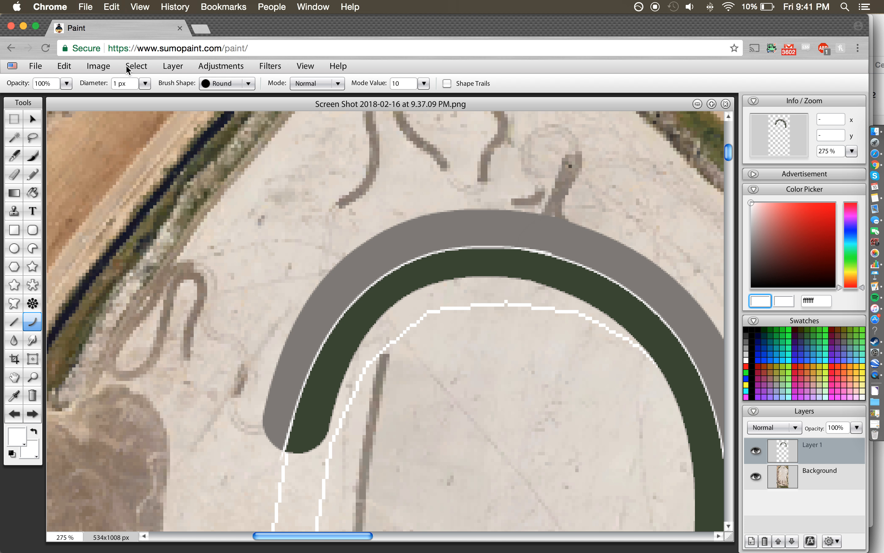
double_click(114, 84)
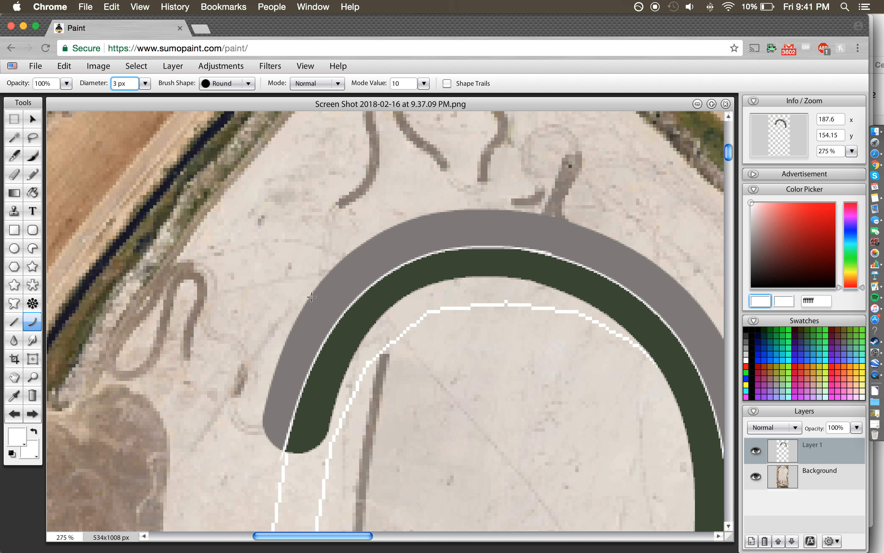
drag(292, 437, 554, 258)
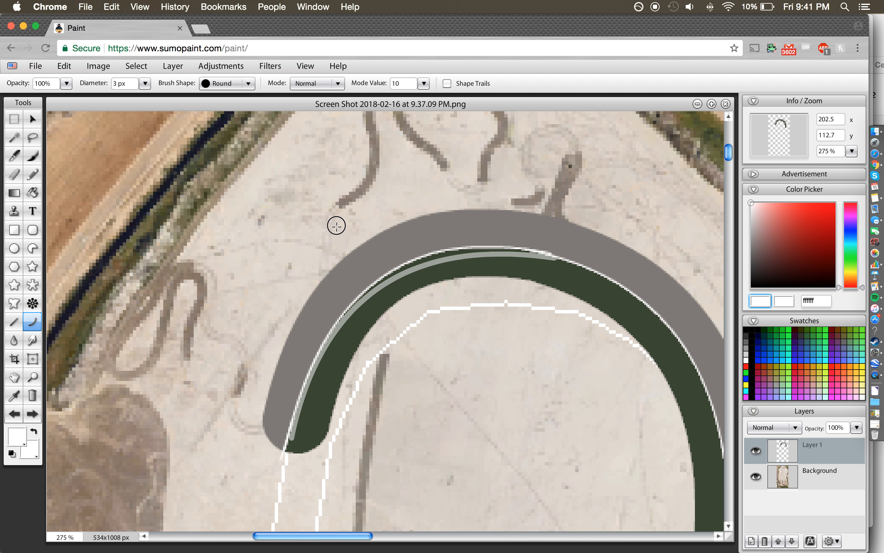
click(342, 209)
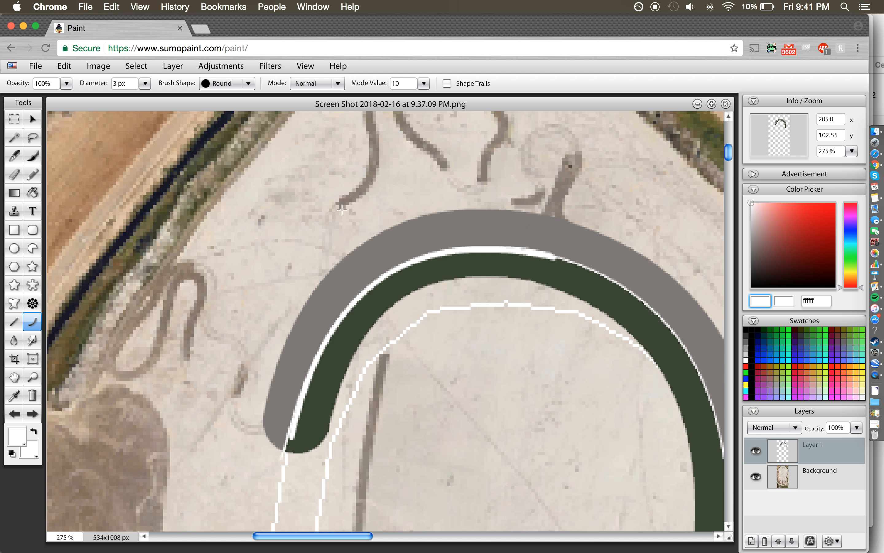
- Draw evenly spaced 3 px red (ff0000) straight dashes along the thick white curve to form a red-and-white curb
click(747, 366)
click(14, 322)
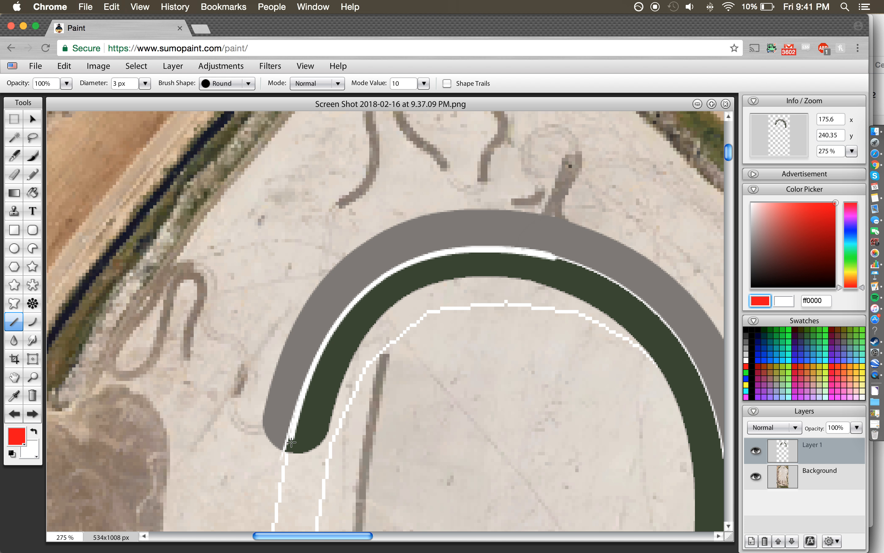
drag(290, 437, 583, 269)
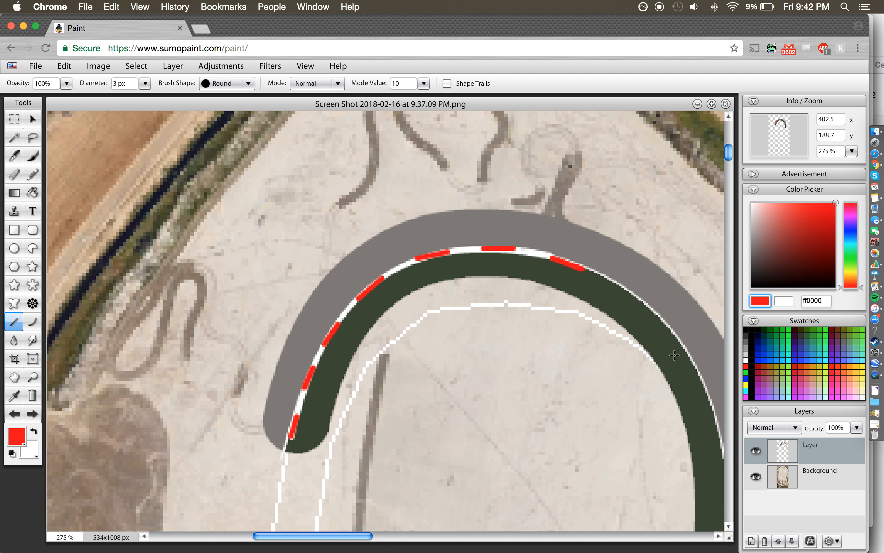
- Draw a 1 px peach (ffcc99) outline around a run-off area outside the northern bend, starting from the gray band's western end
click(35, 327)
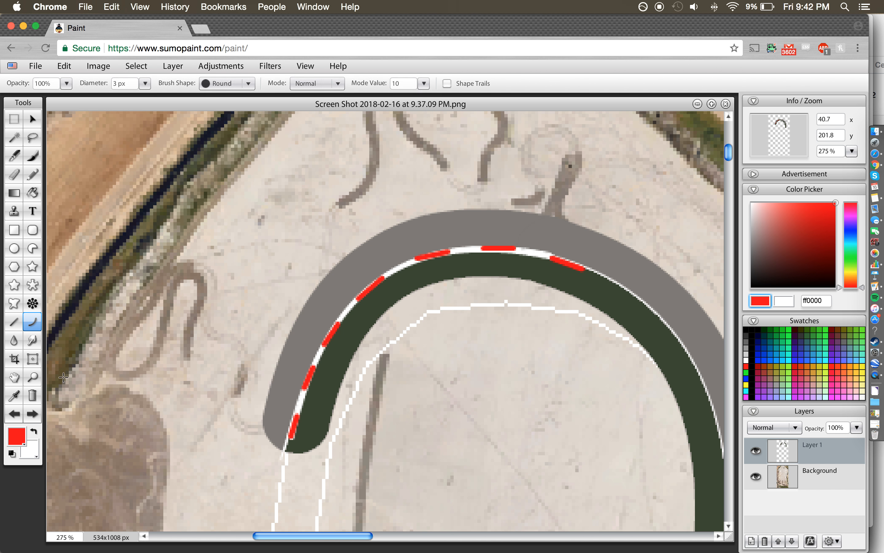
double_click(113, 83)
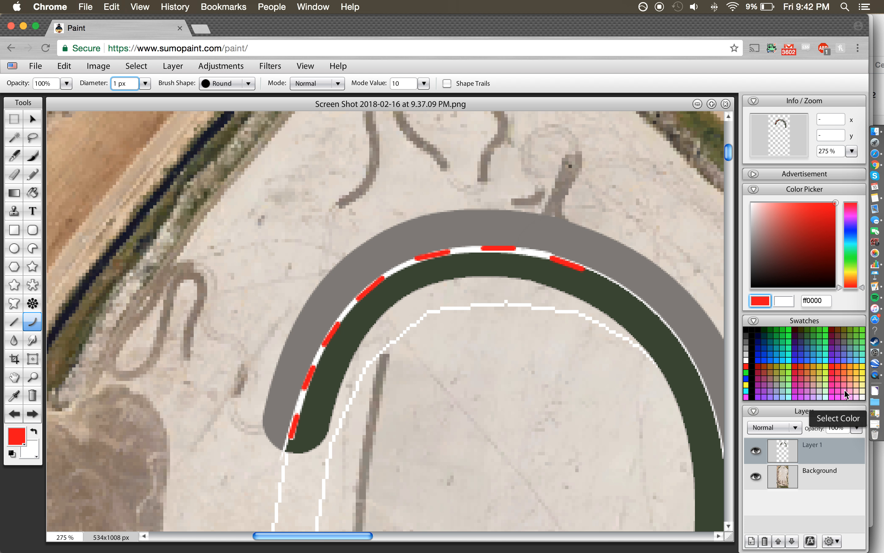
click(855, 387)
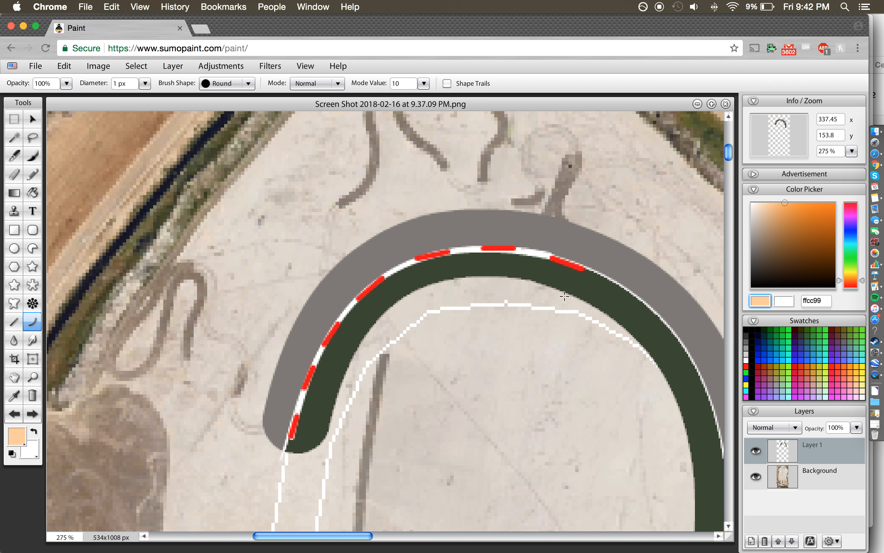
drag(728, 148, 728, 132)
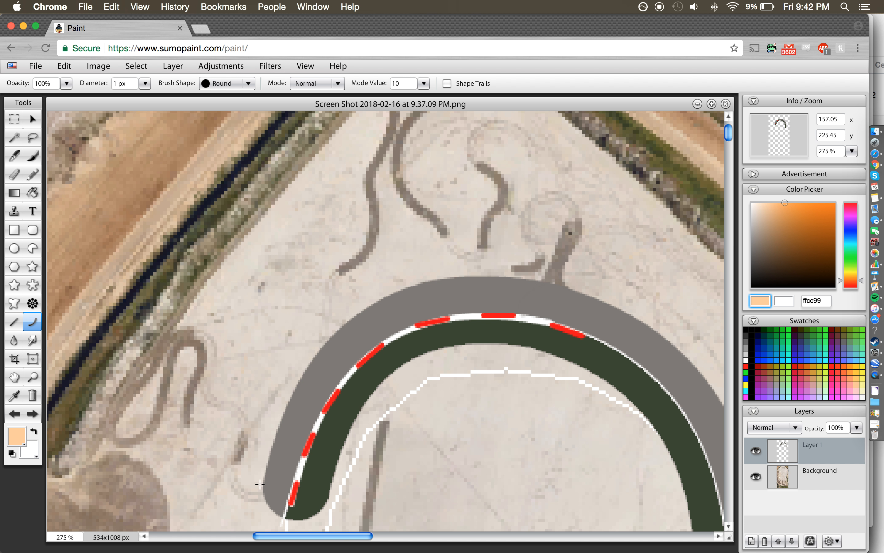
mouse_move(260, 482)
mouse_down()
mouse_move(298, 254)
mouse_move(301, 171)
mouse_up()
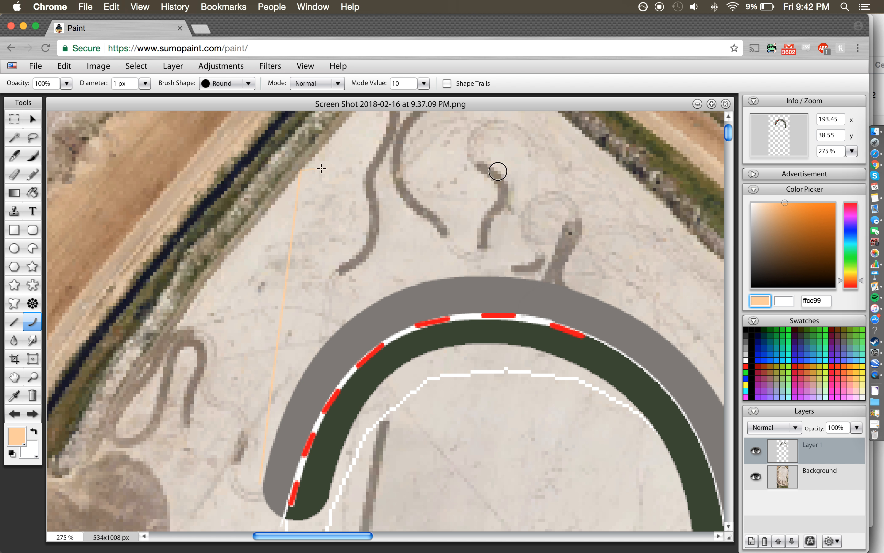
click(522, 180)
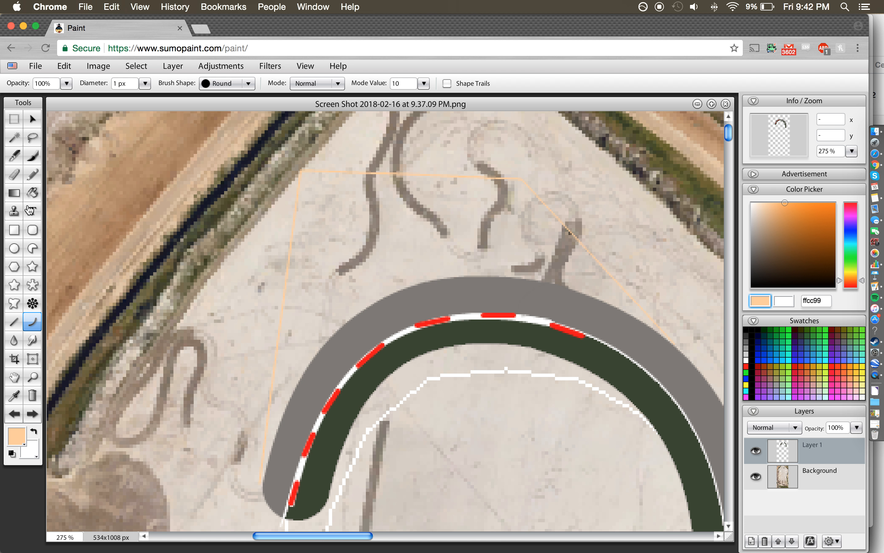
- Fill the outlined run-off area outside the bend with peach ffcc99, leaving the gray band unfilled
click(32, 193)
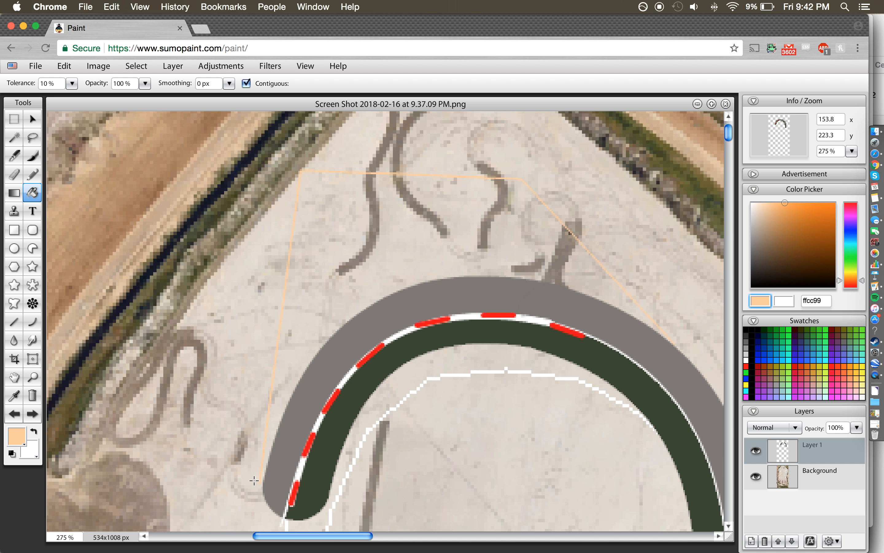
click(267, 494)
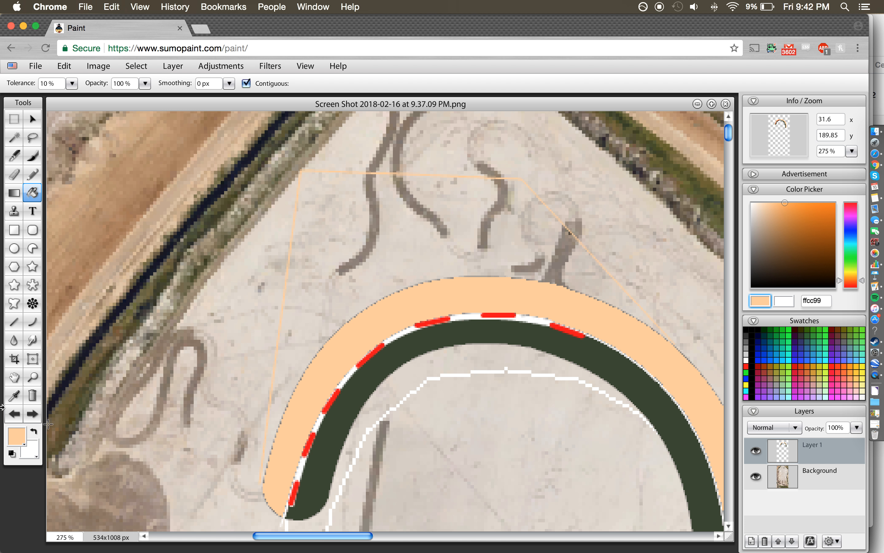
click(14, 413)
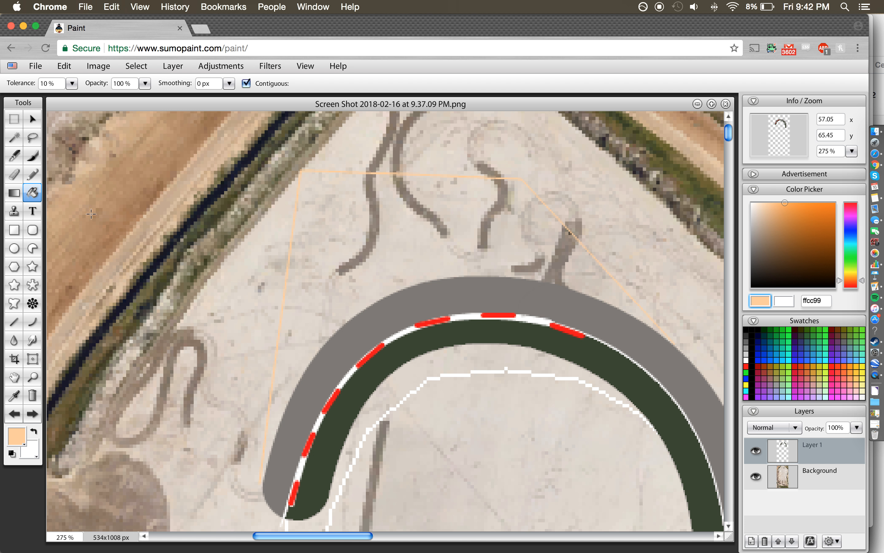
click(351, 210)
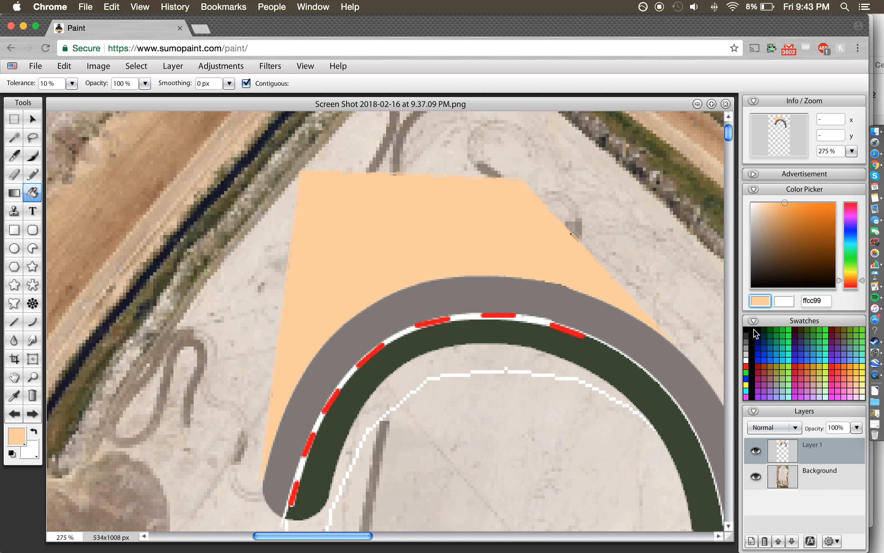
- Draw a dark gray (333333) curve across the peach area and fill the part between it and the gray band with the same color
click(747, 336)
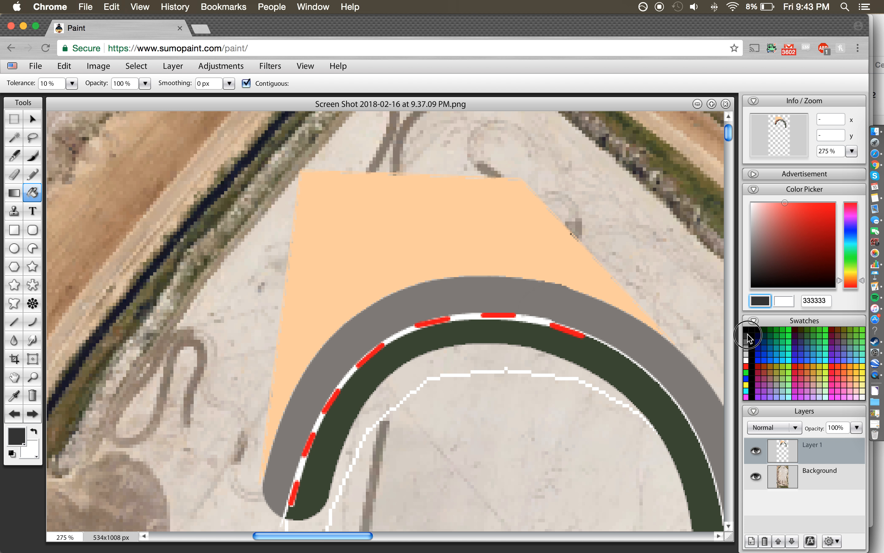
click(38, 326)
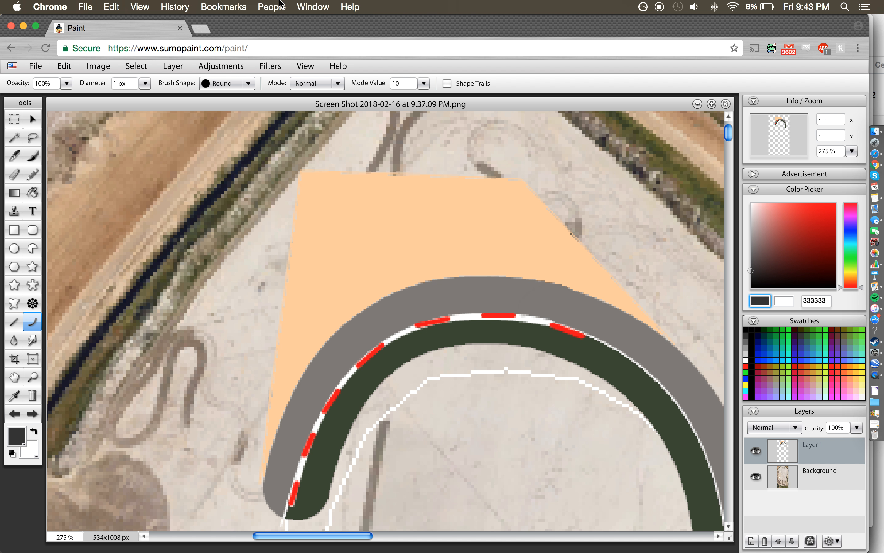
drag(286, 274, 577, 236)
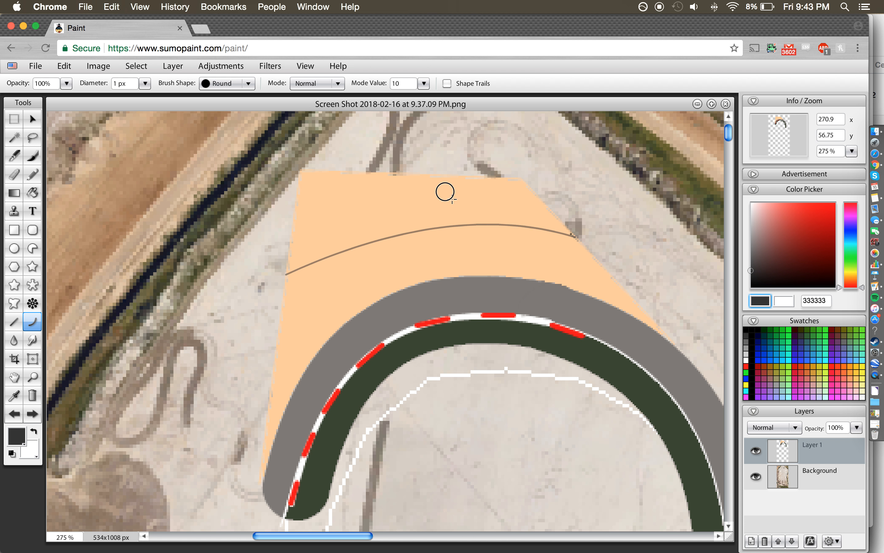
click(422, 193)
click(32, 193)
click(398, 251)
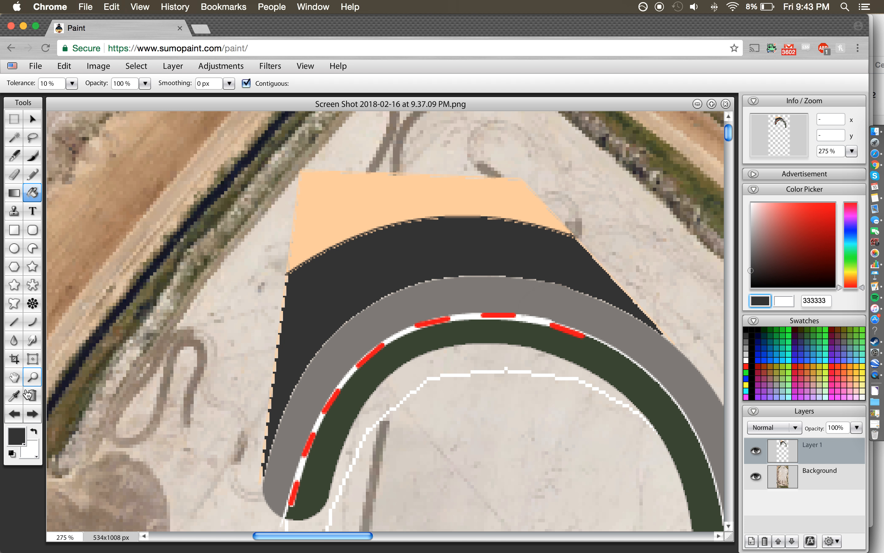
- Draw a small curved four-sided banner in red (ff0000) on the western part of the dark gray area and fill it
click(33, 322)
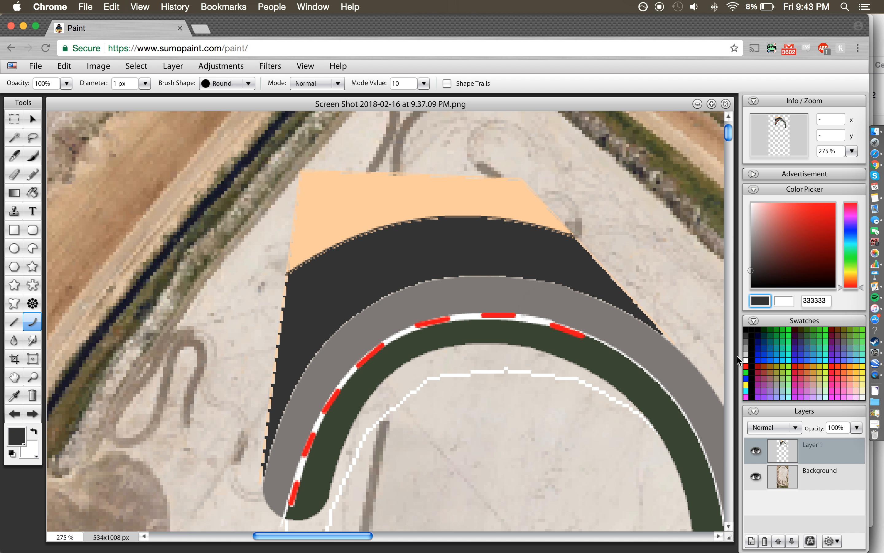
click(747, 368)
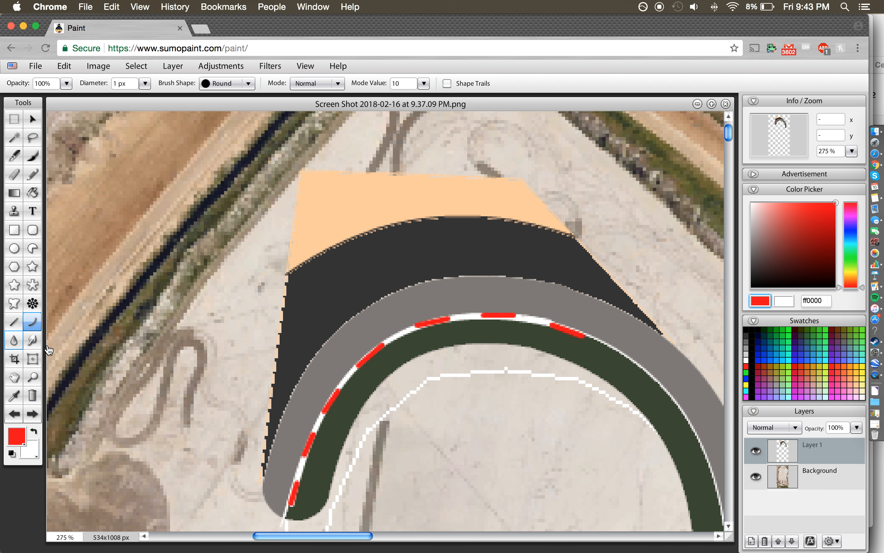
mouse_move(332, 311)
mouse_down()
mouse_move(326, 292)
mouse_move(413, 255)
mouse_up()
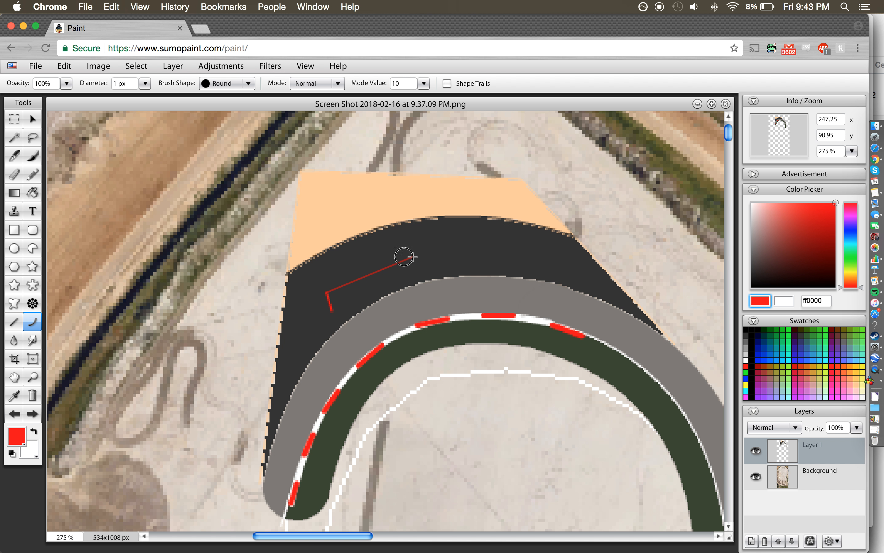
click(365, 265)
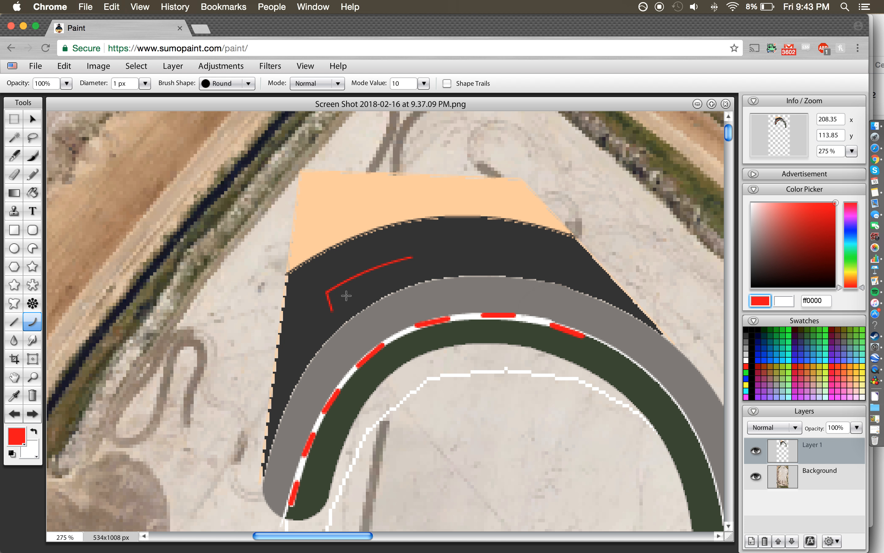
drag(335, 310, 413, 274)
click(365, 286)
click(33, 192)
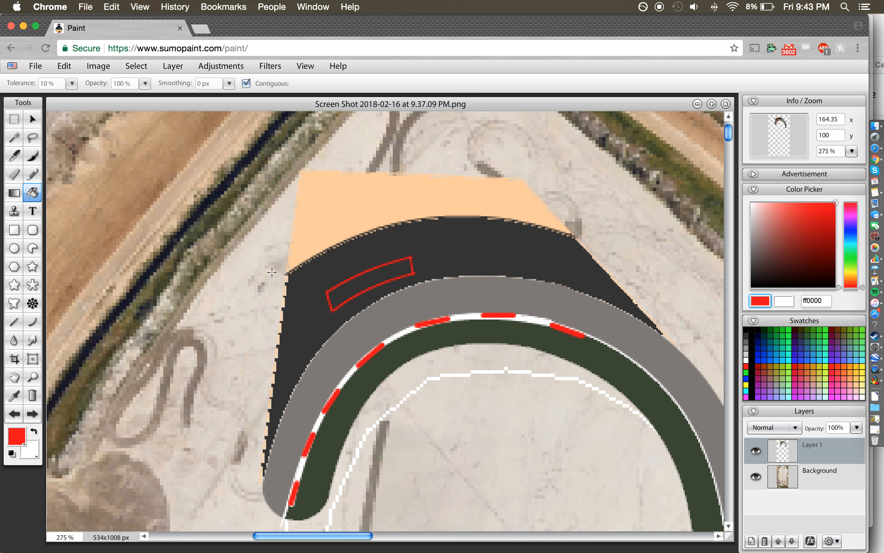
click(366, 283)
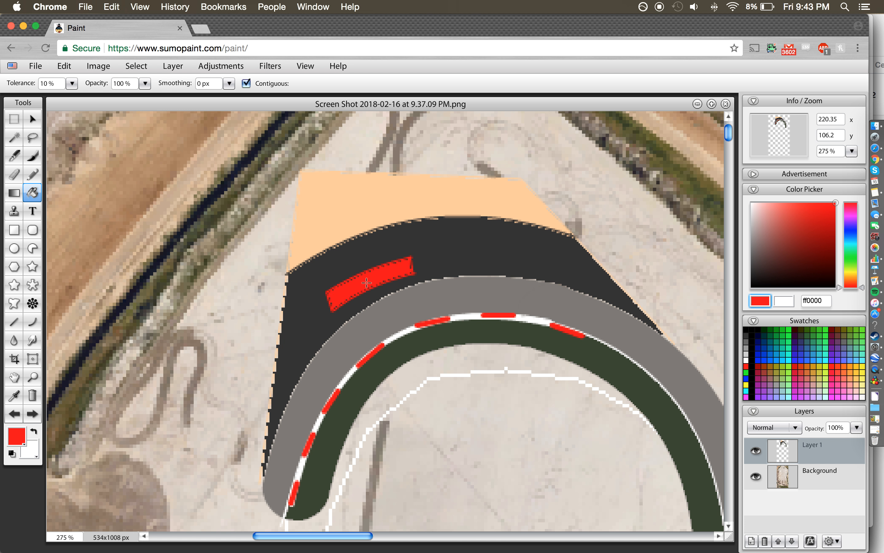
- Add white 30 pt Arial text reading "/r/racetrackdesigns" near the red banner
click(746, 361)
click(32, 211)
click(328, 272)
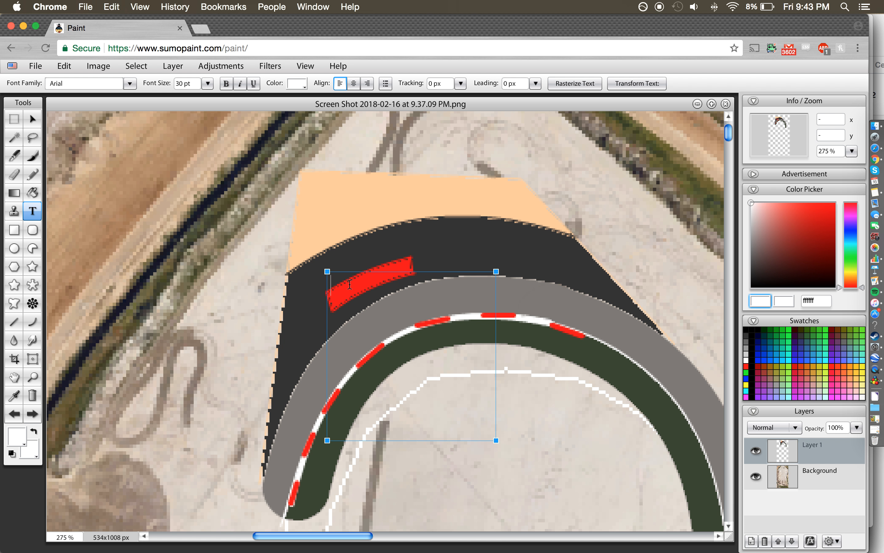
text(race)
key(BackSpace)
key(BackSpace)
key(BackSpace)
key(BackSpace)
text(/r/racet)
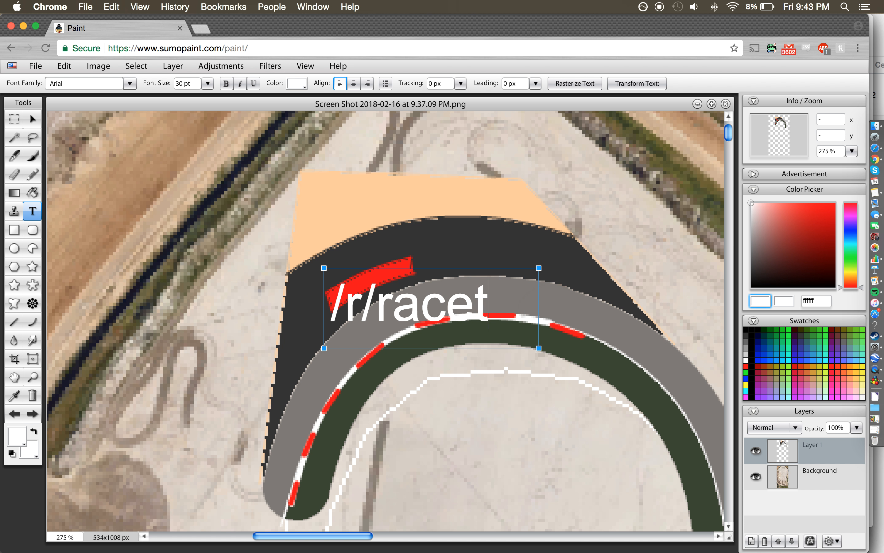
text(rackdesgisn)
key(BackSpace)
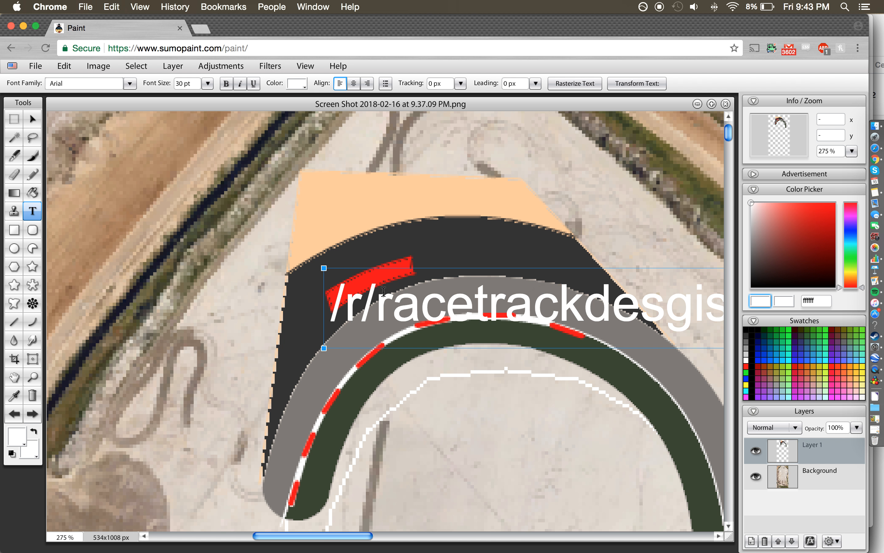
key(BackSpace)
key(BackSpace)
key(BackSpace)
text(i)
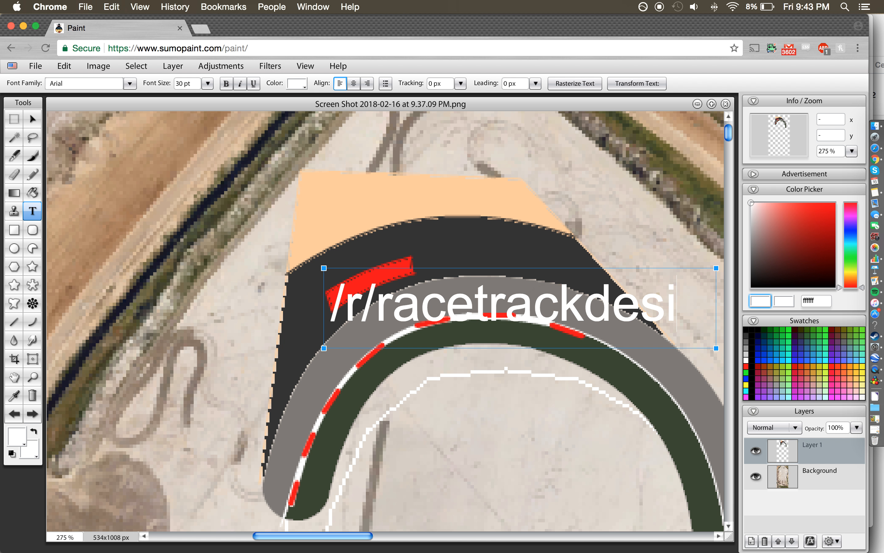
text(gns)
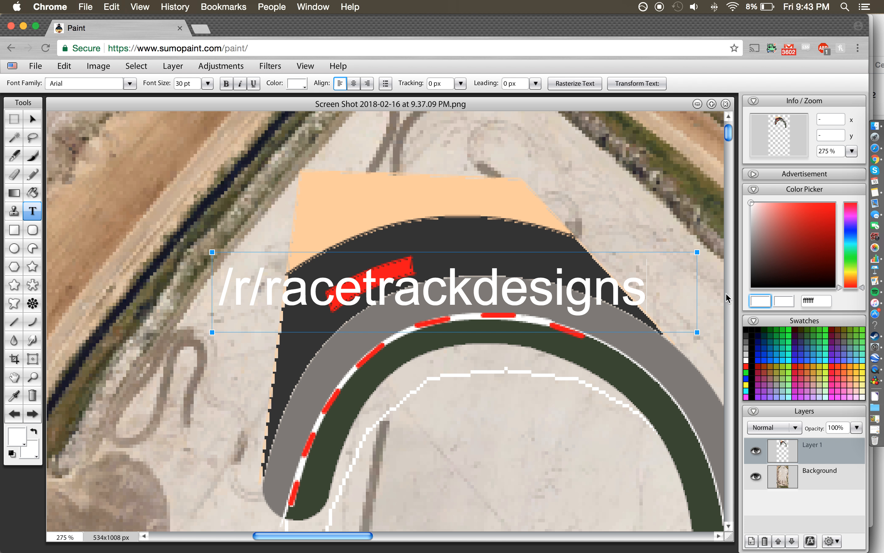
- Shrink the "/r/racetrackdesigns" text, then move and rotate it to fit along the red banner
drag(697, 332, 540, 303)
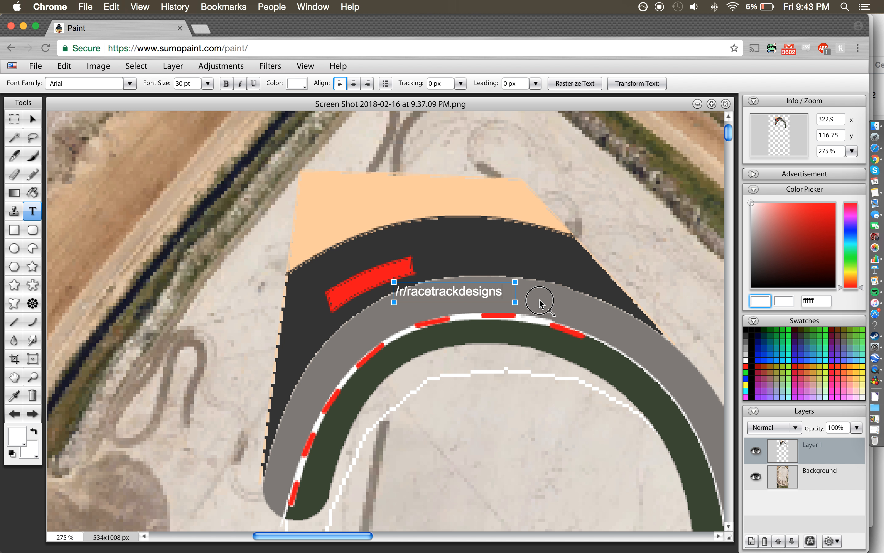
click(33, 359)
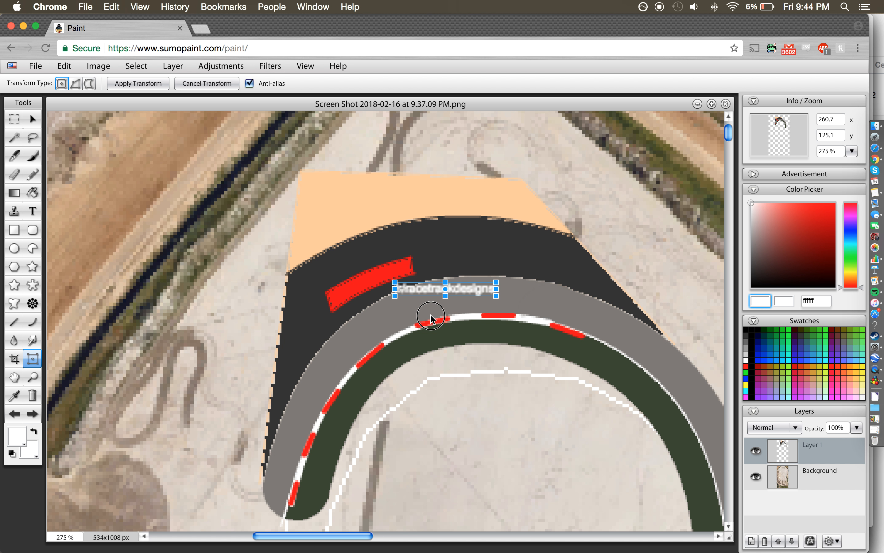
drag(469, 299, 396, 267)
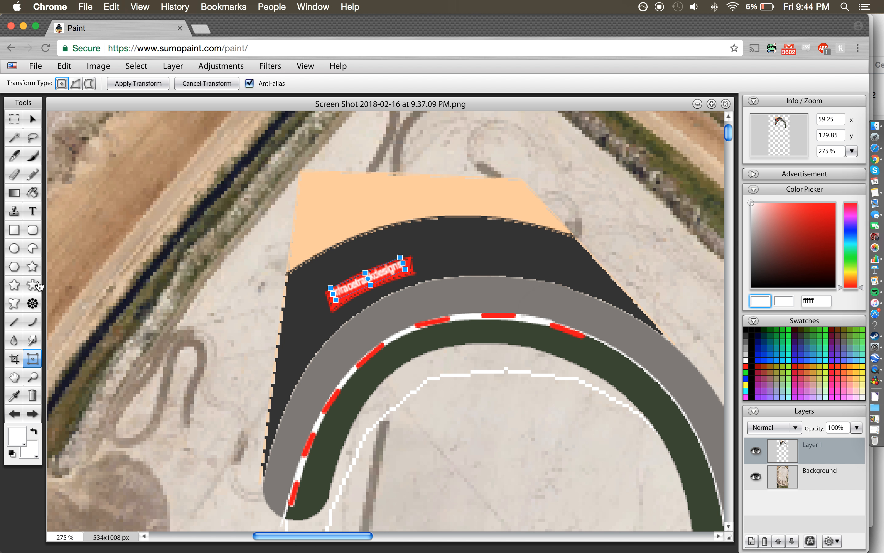
click(36, 321)
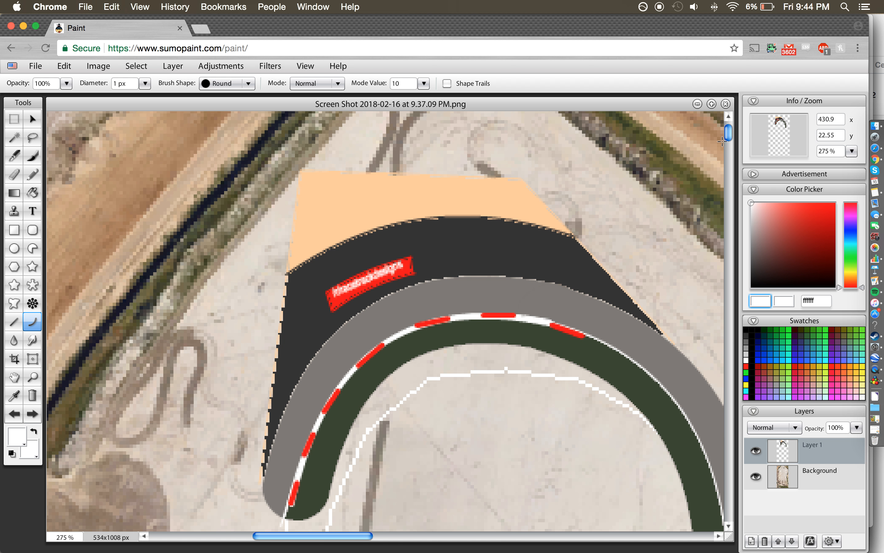
- Set the Rectangle tool's fill type to solid white at 100 alpha
drag(728, 146, 728, 209)
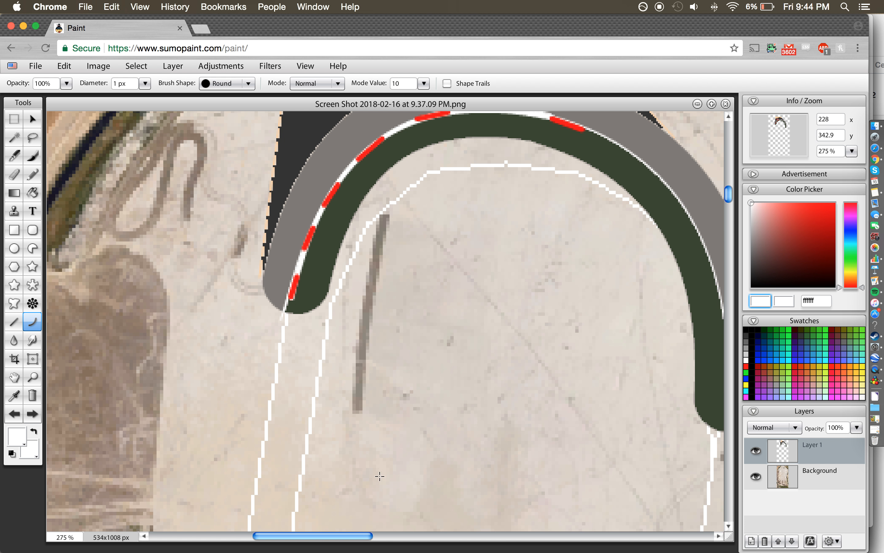
click(14, 234)
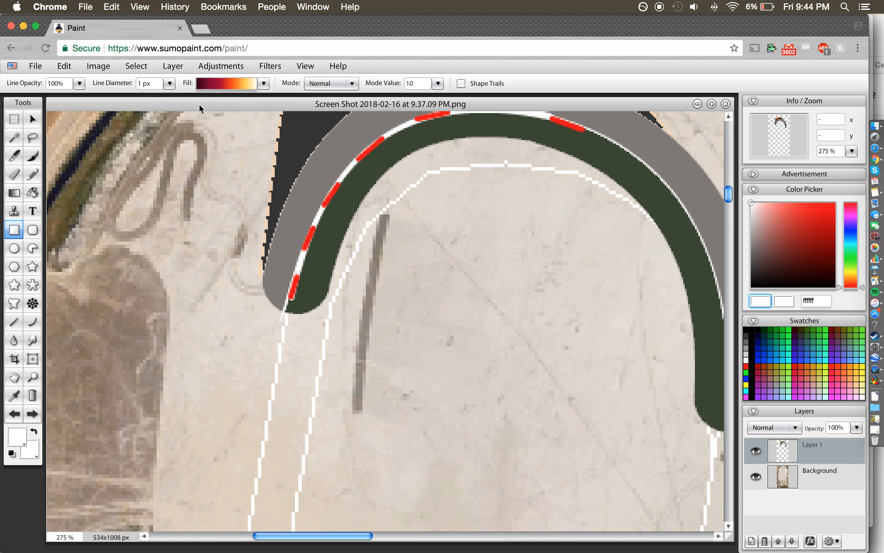
click(210, 88)
click(147, 107)
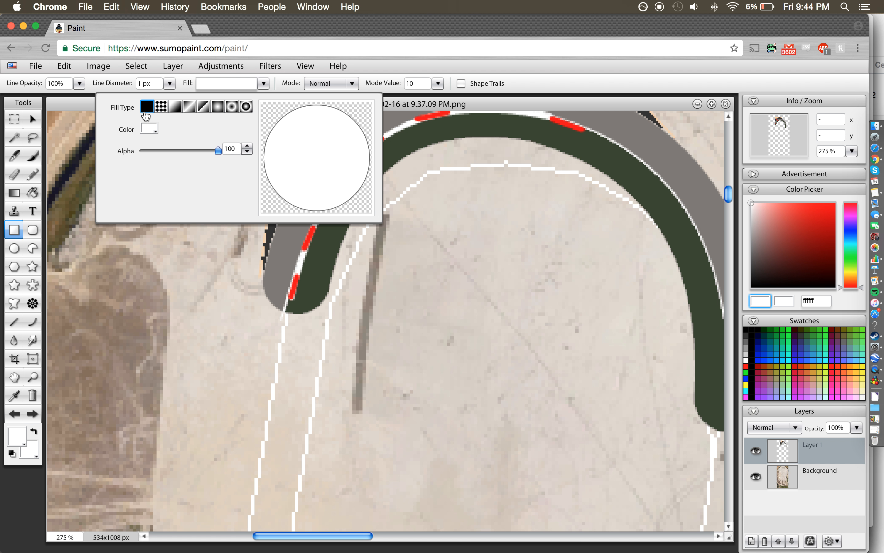
click(162, 108)
click(175, 107)
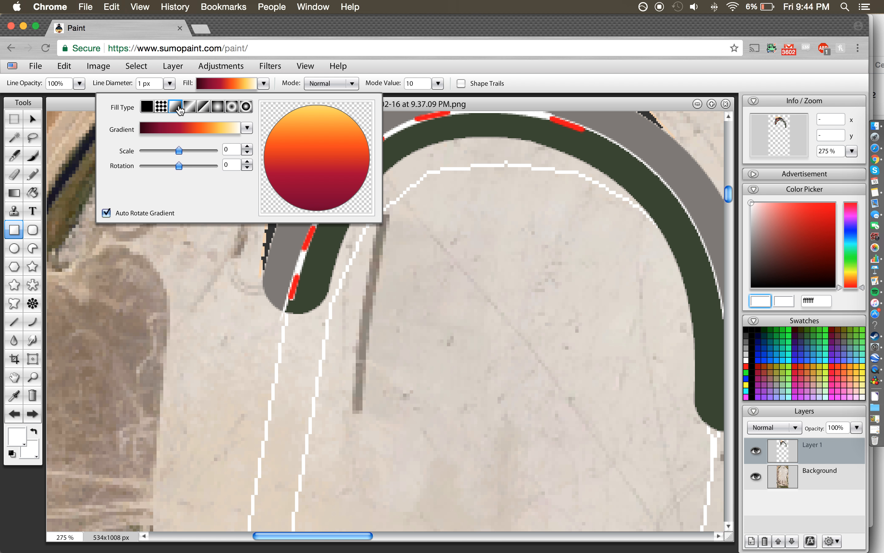
click(161, 108)
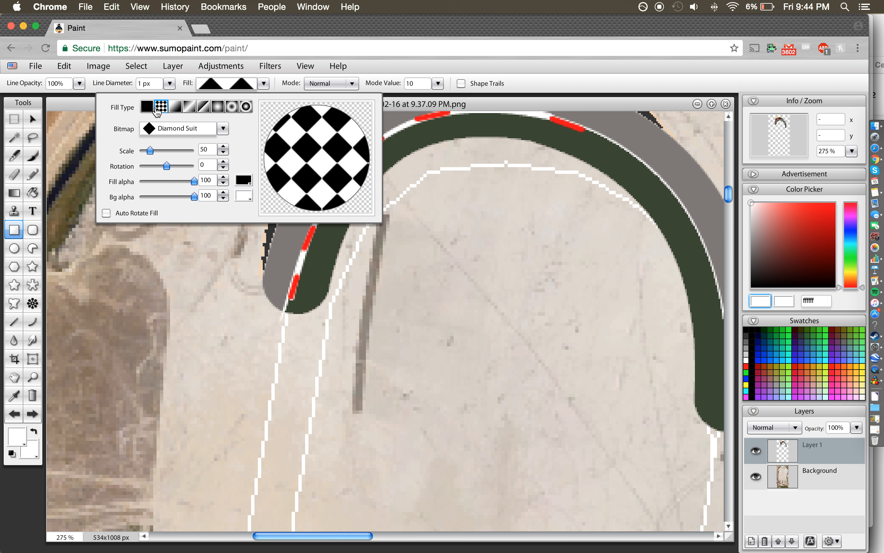
click(148, 109)
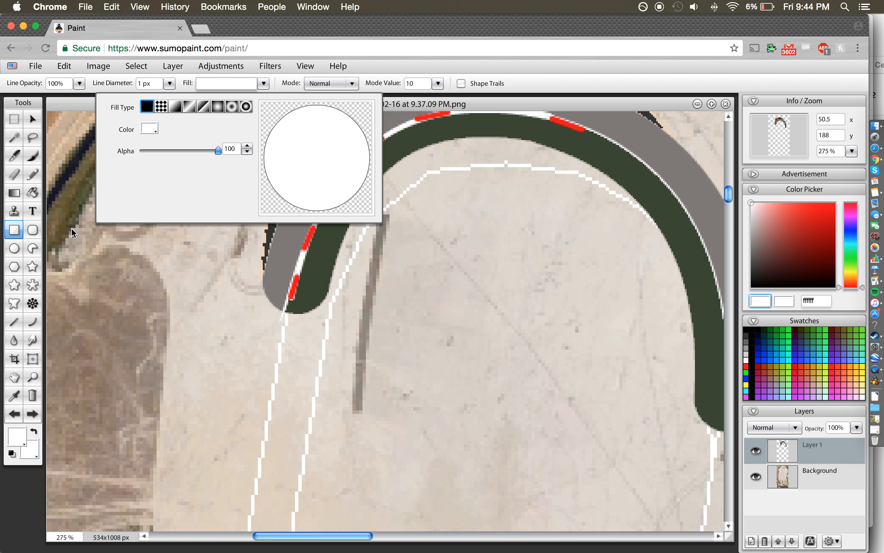
click(15, 247)
click(16, 231)
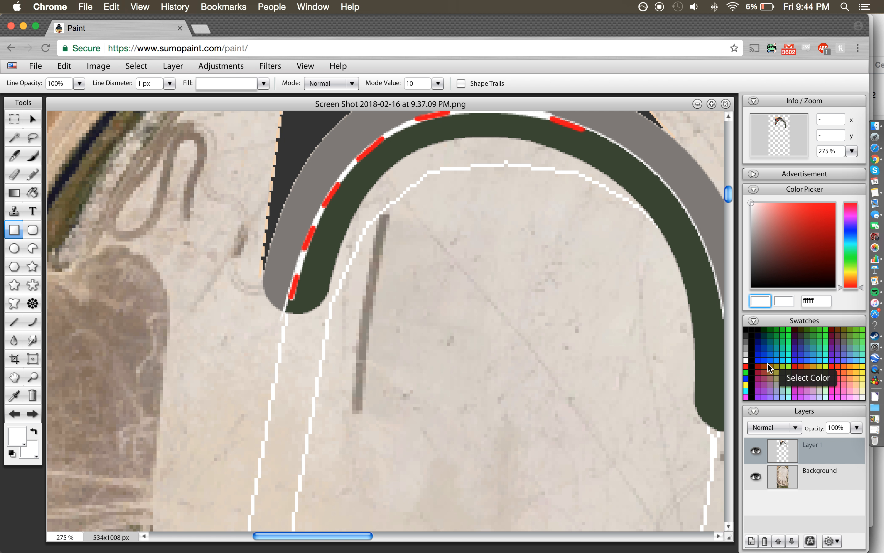
- Draw a wide rectangle inside the green curve using the dark run-off area's gray (333333) and fill it with that color
click(747, 344)
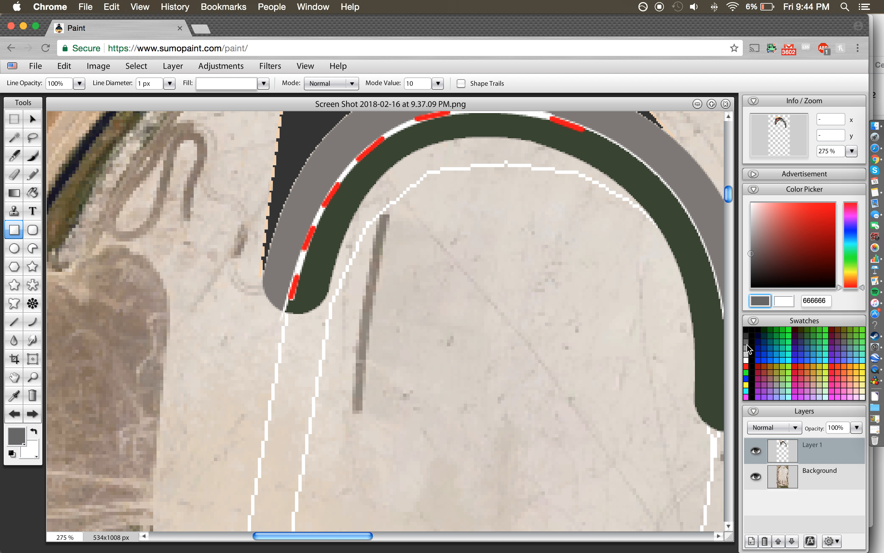
click(19, 400)
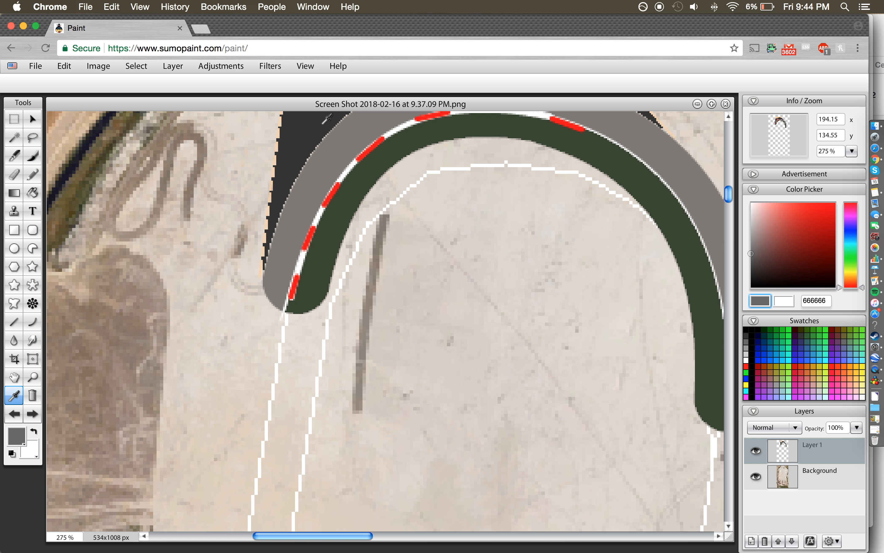
click(323, 123)
click(14, 230)
drag(439, 221, 623, 275)
click(33, 192)
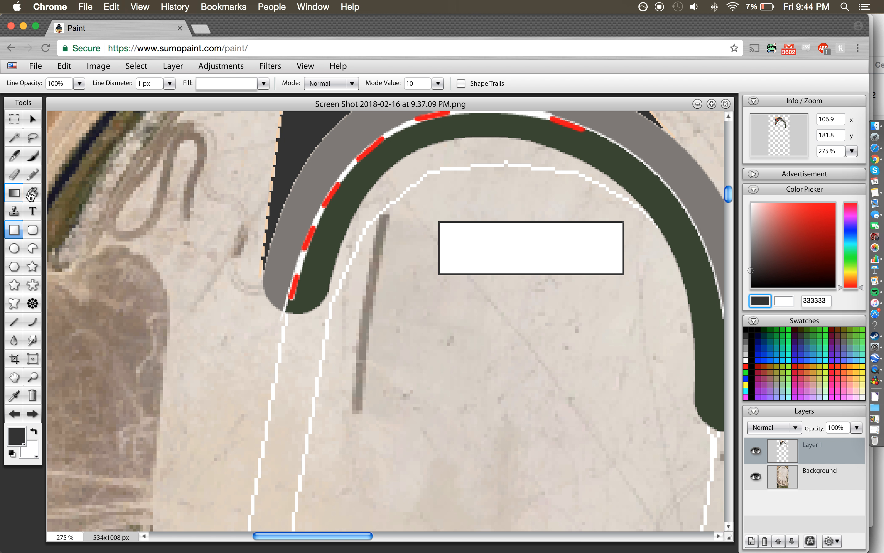
click(501, 262)
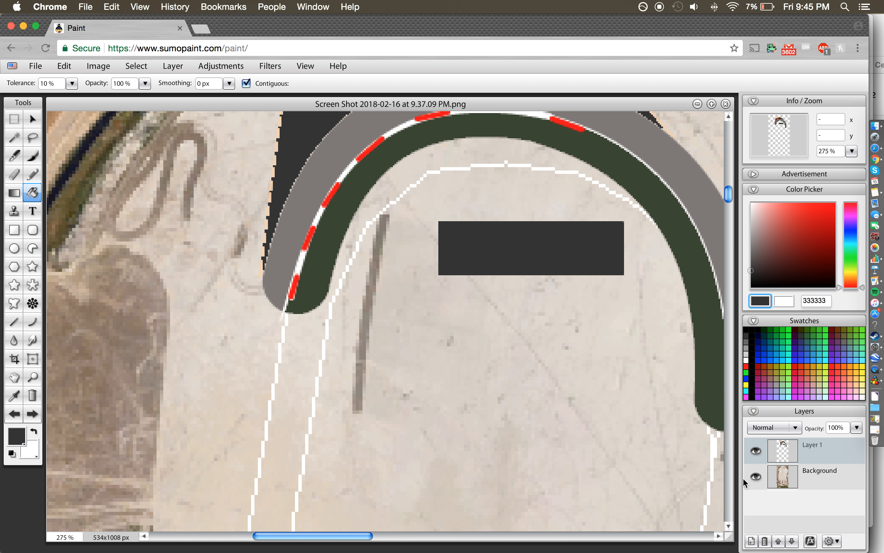
- Draw a light gray (cccccc) 1 px line between the two ends of the green band and fill the enclosed infield with that color
click(746, 357)
click(15, 322)
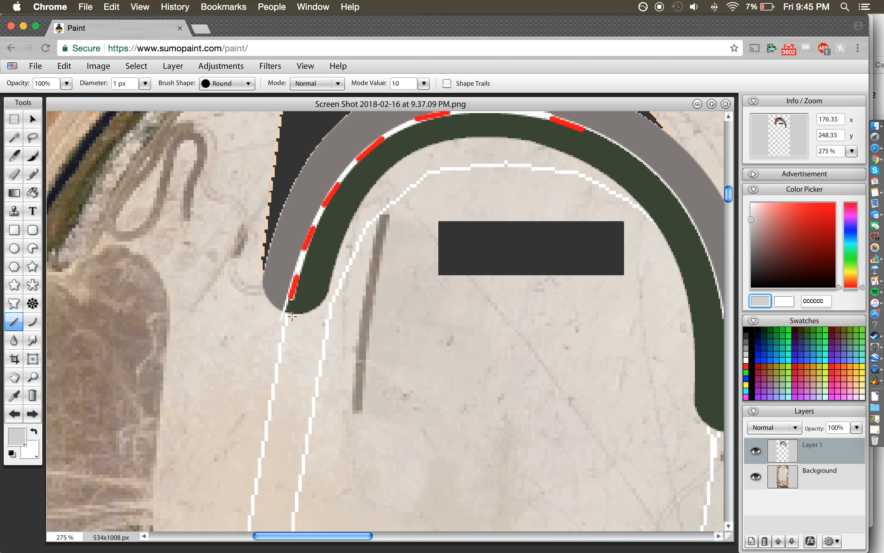
drag(291, 313, 716, 426)
click(33, 192)
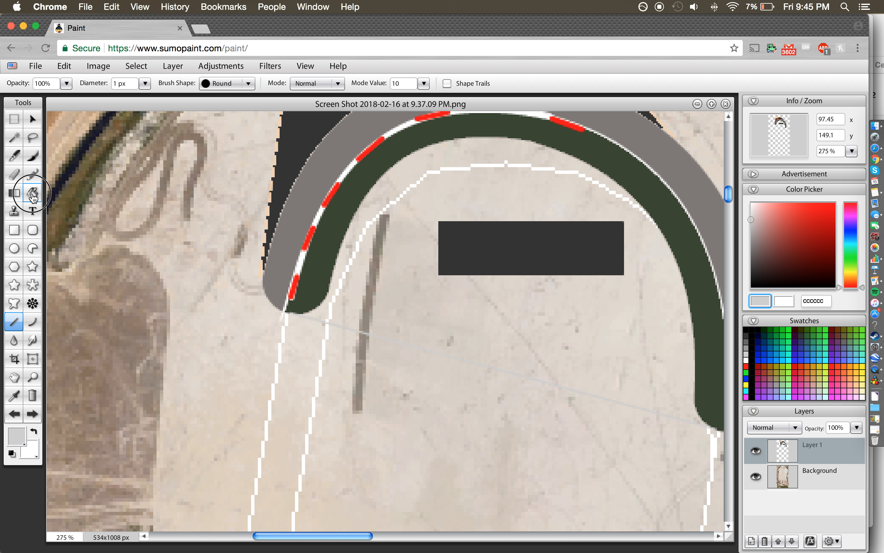
click(561, 165)
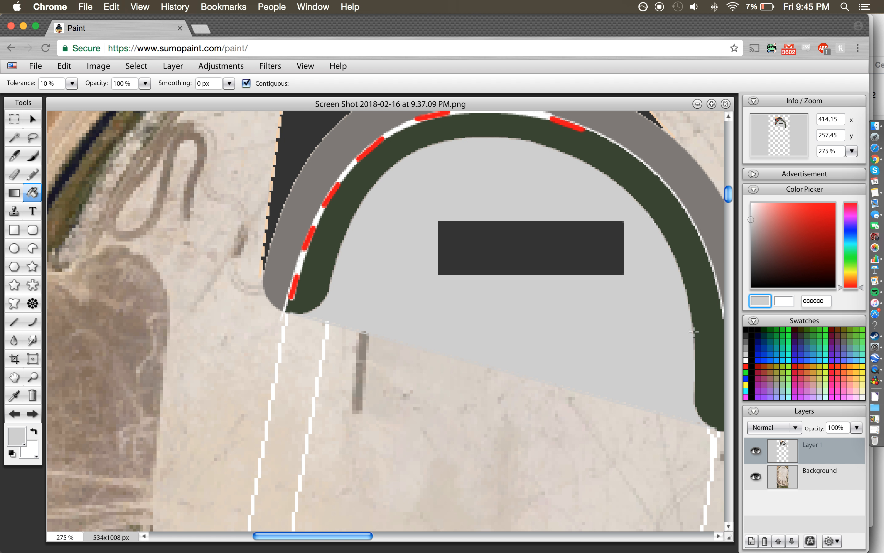
- Draw a rectangle in muted purple (a65ea6) below the dark gray one and fill it with the same color
click(746, 397)
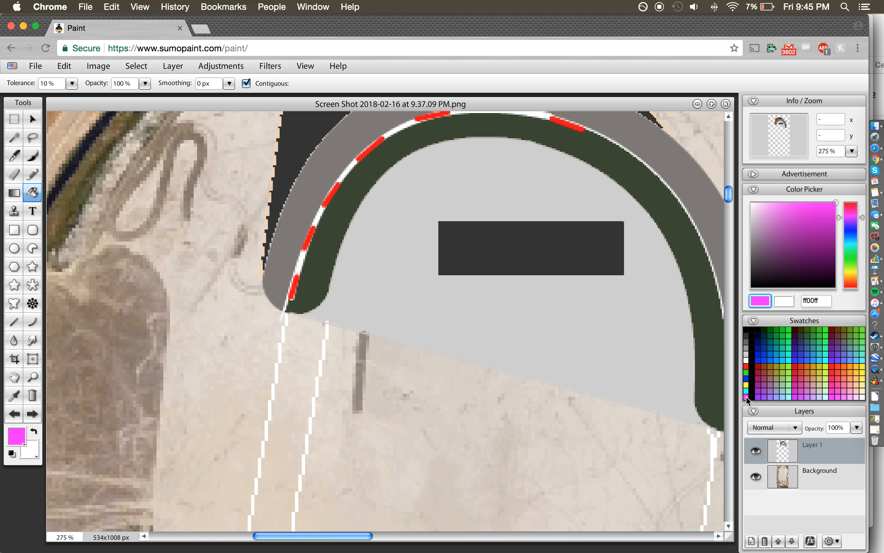
click(778, 227)
drag(782, 224, 788, 232)
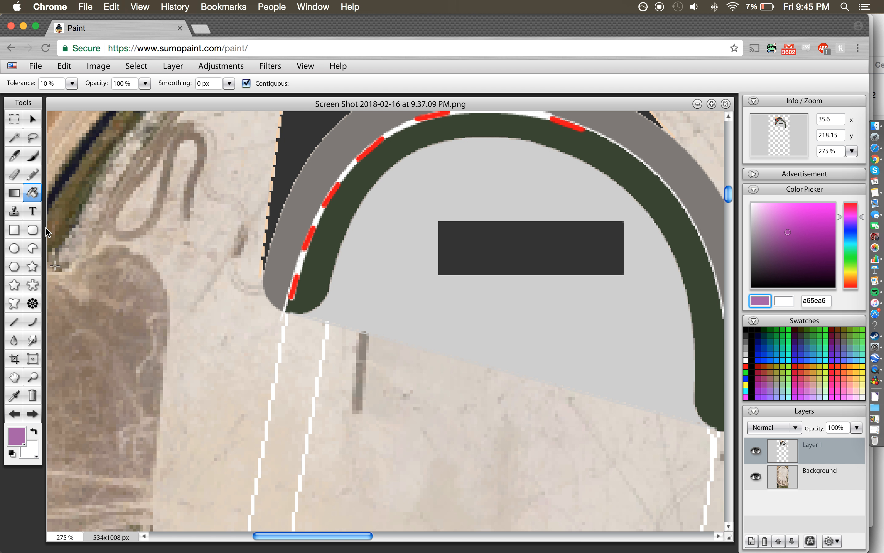
click(14, 229)
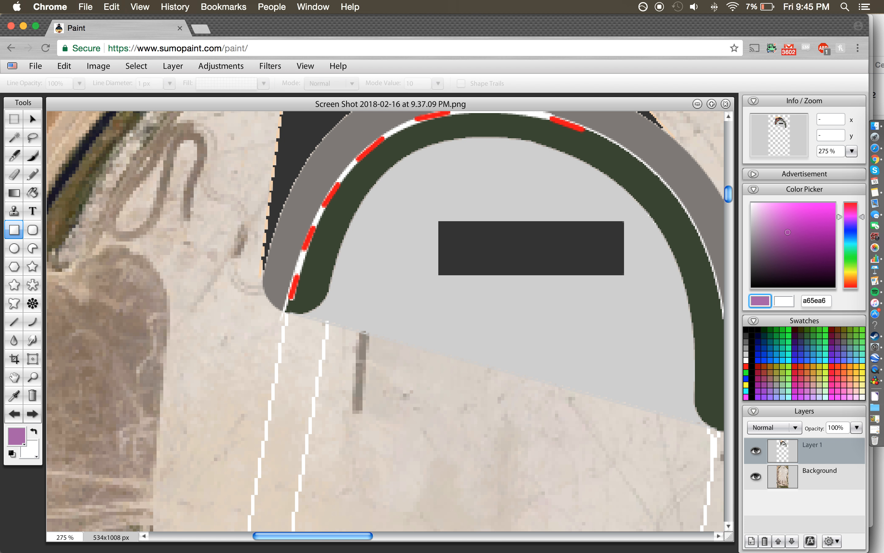
drag(427, 302, 627, 371)
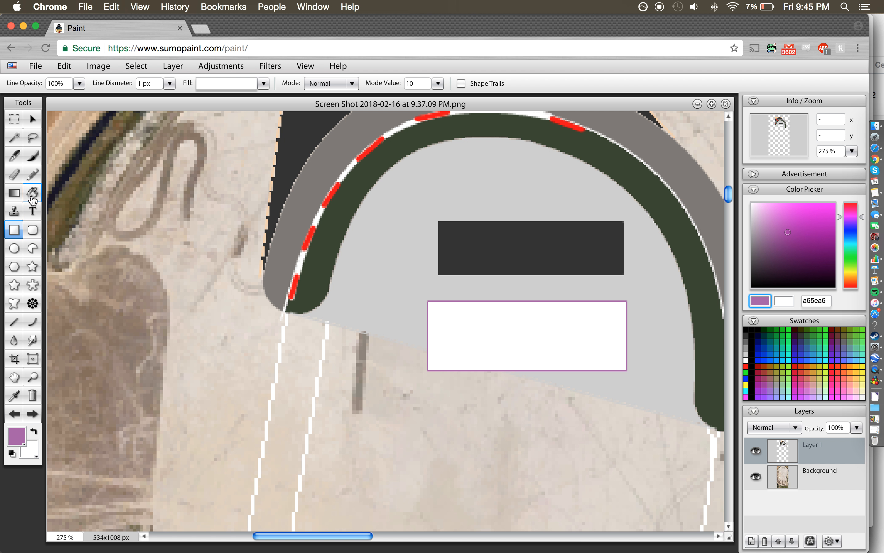
click(32, 192)
click(504, 318)
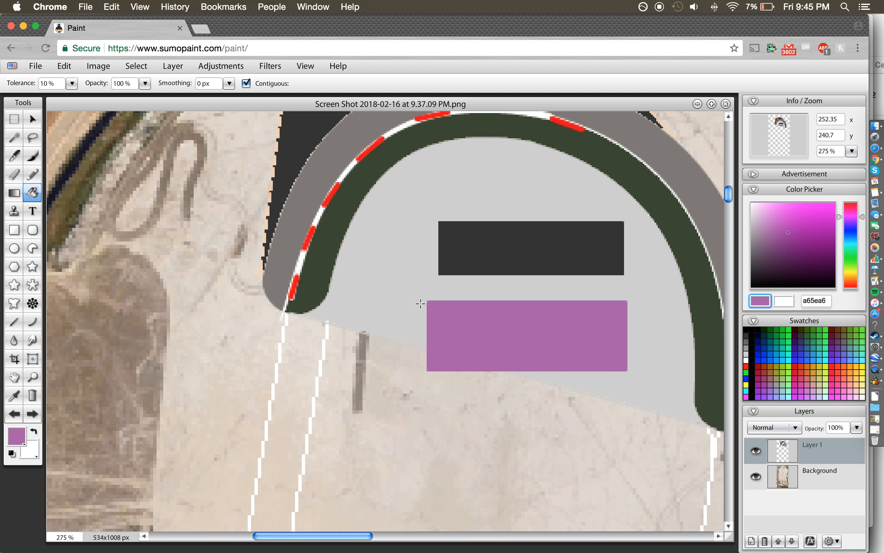
- Divide the purple rectangle into three sections with two vertical 2 px light gray (cccccc) lines
click(746, 353)
click(14, 322)
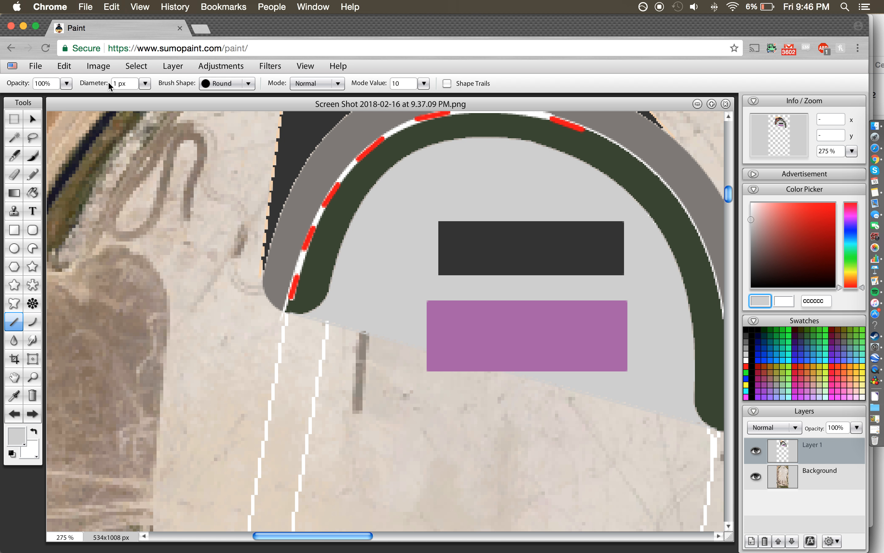
click(114, 83)
text(2)
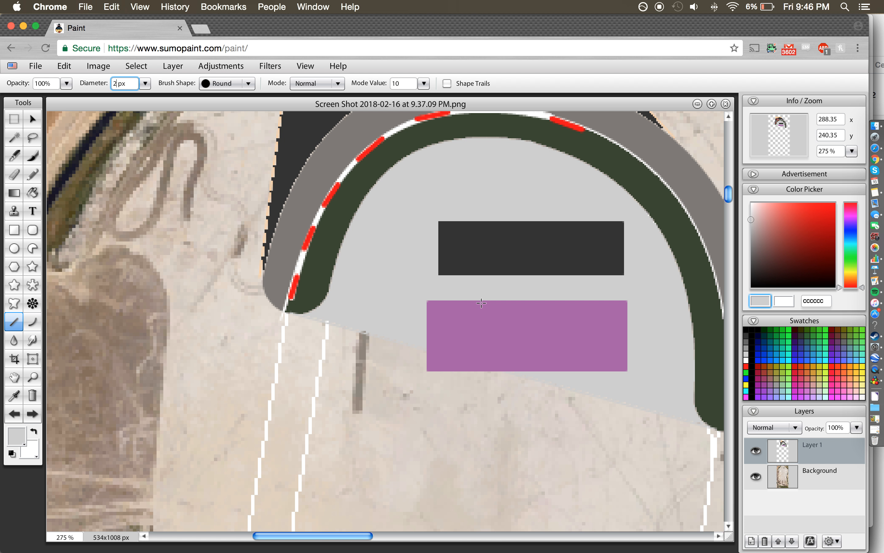
drag(485, 302, 485, 372)
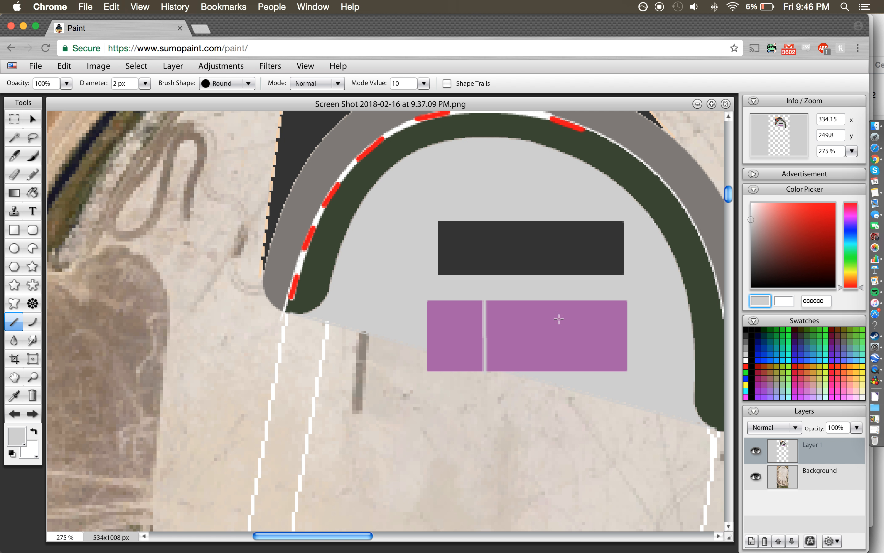
mouse_move(557, 299)
mouse_down()
mouse_move(561, 383)
mouse_move(556, 372)
mouse_up()
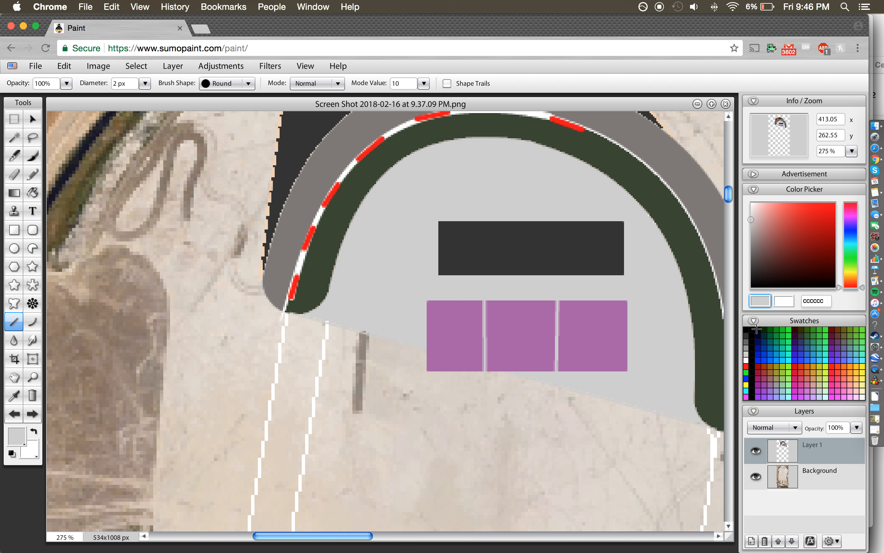
- Draw a small black (000000) square at the middle of each vertical dividing line and fill both squares black
click(752, 375)
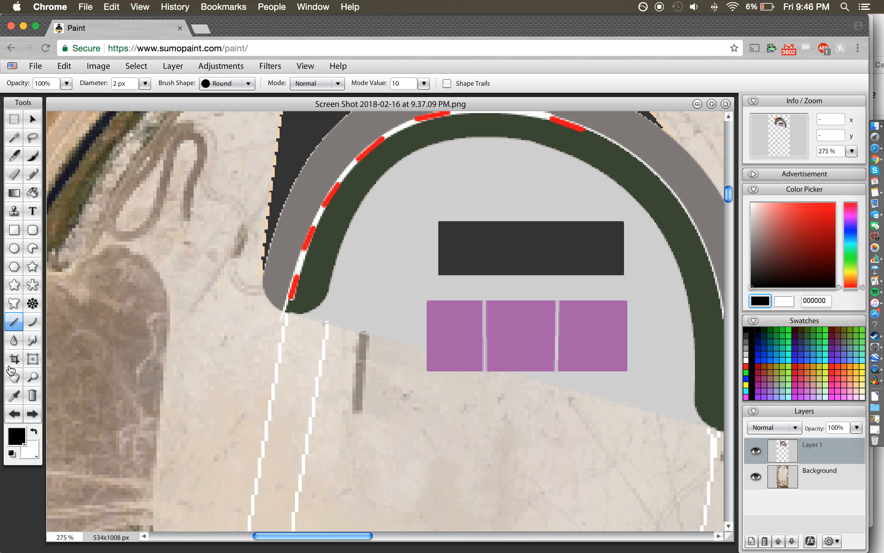
click(13, 236)
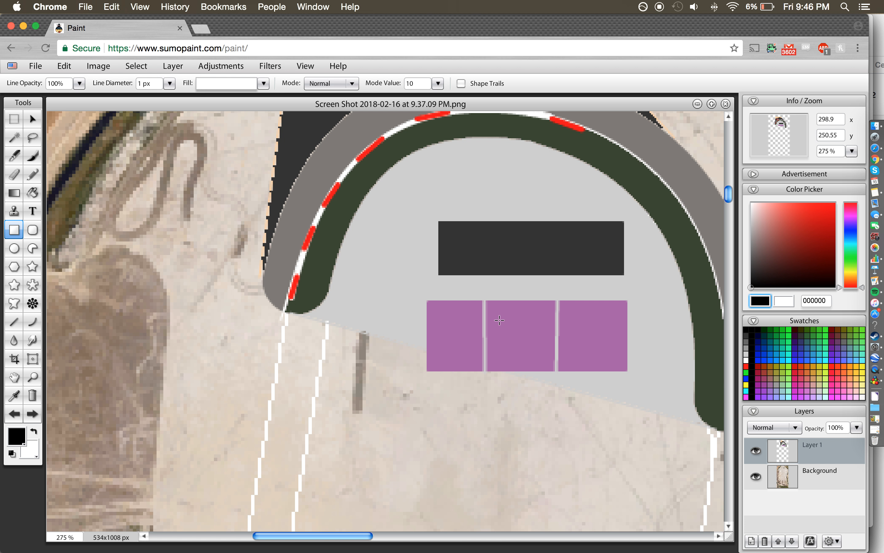
drag(478, 332, 487, 342)
drag(553, 330, 563, 341)
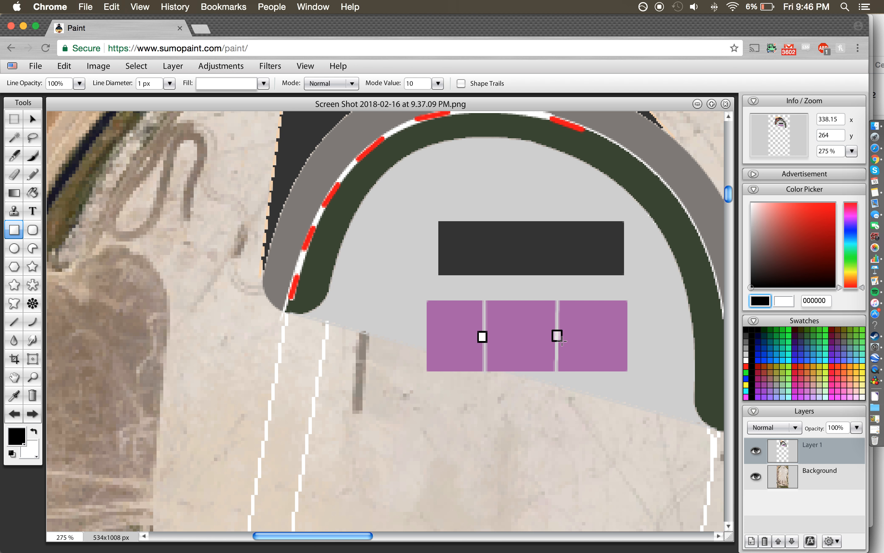
click(33, 192)
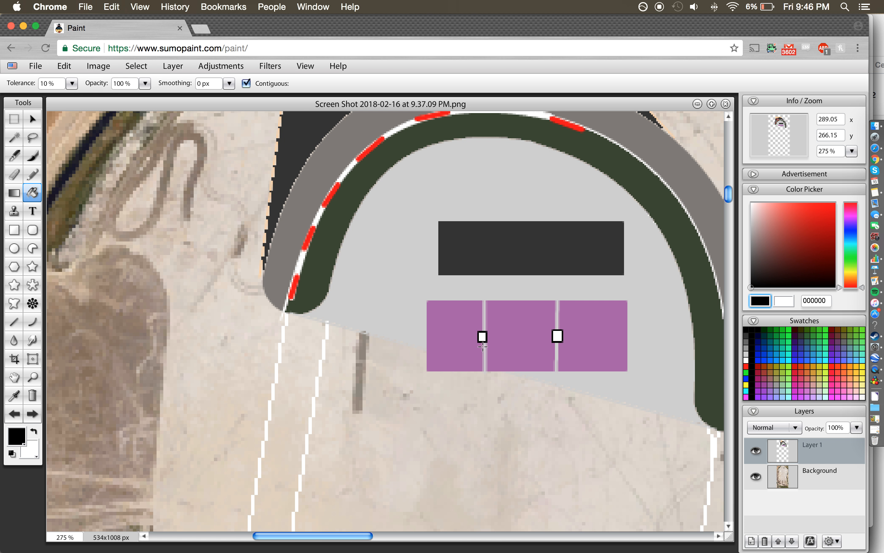
click(483, 337)
click(557, 336)
- Draw a thin gray (999999) rectangle along the purple rectangle's upper edge and fill it with the same gray
click(749, 353)
click(747, 348)
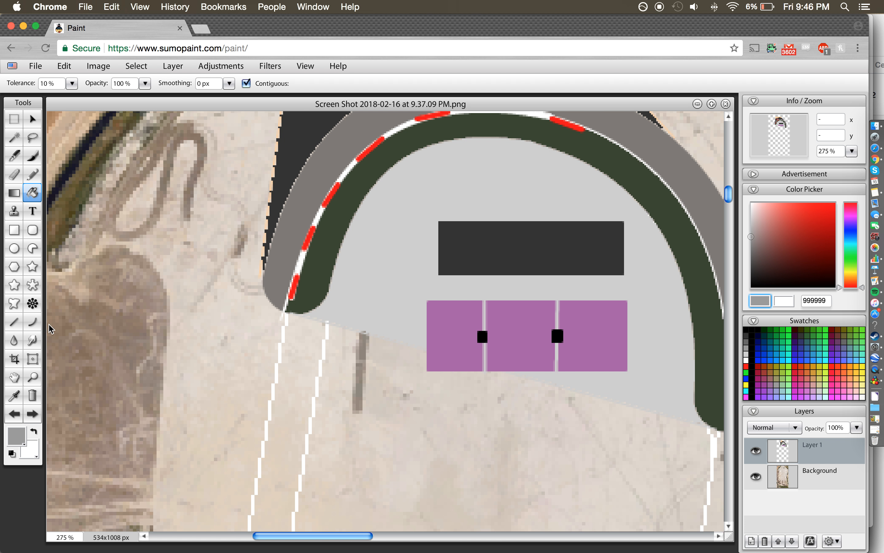
click(14, 230)
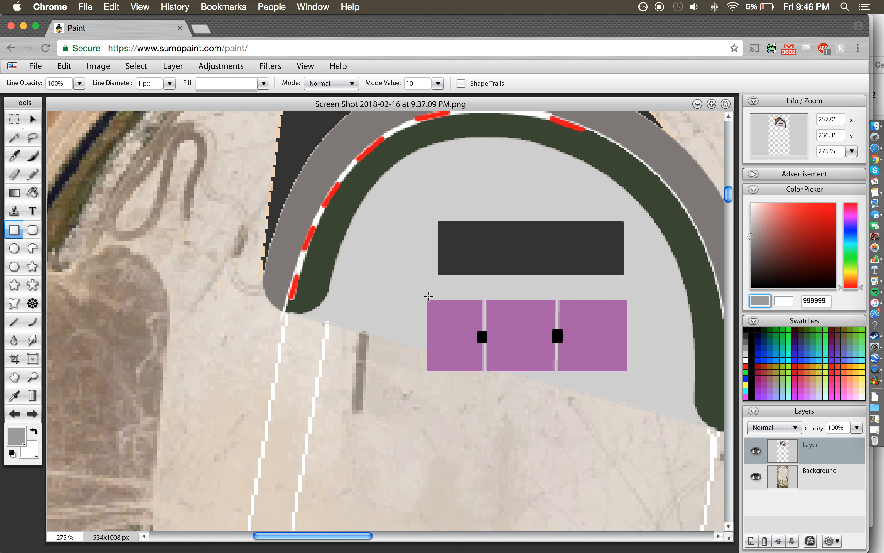
drag(426, 296, 630, 312)
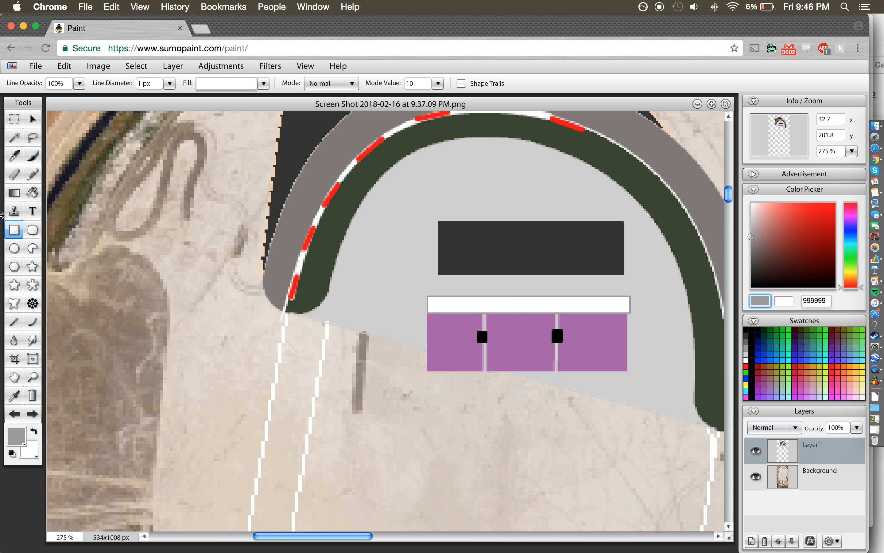
click(32, 192)
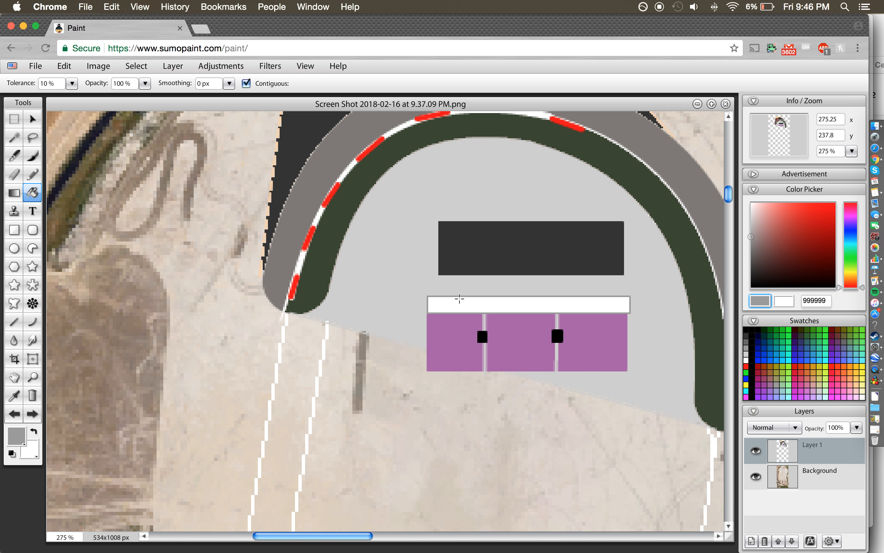
click(459, 301)
- Draw a horizontal 2 px cyan (00ffff) line along the boundary between the gray strip and the purple rectangle
click(746, 391)
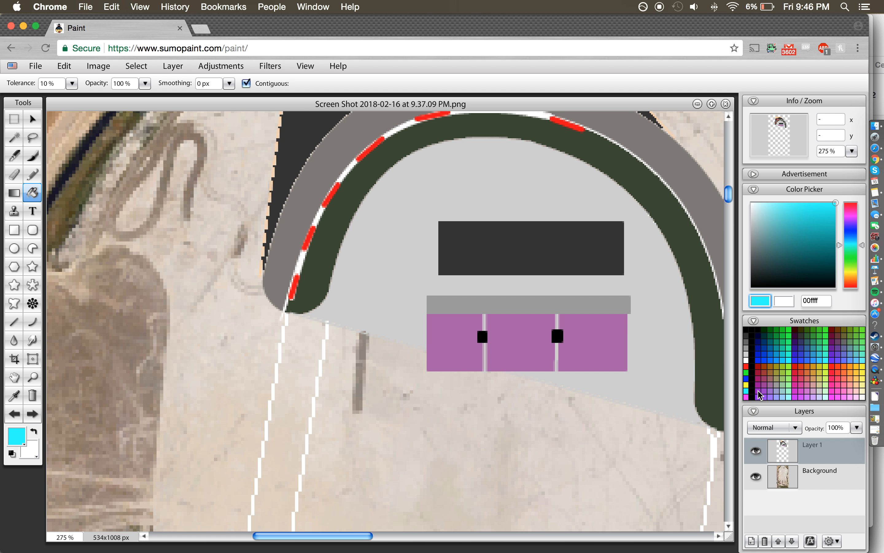
click(14, 322)
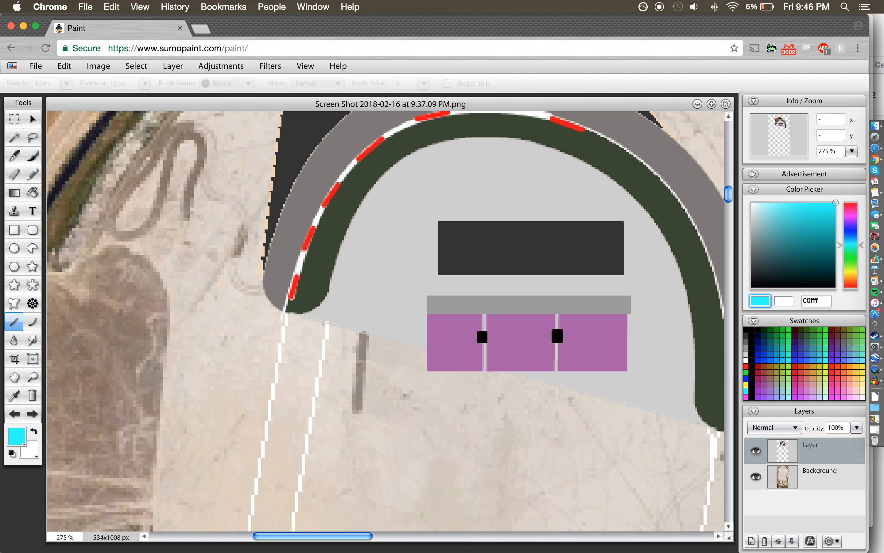
click(118, 81)
drag(118, 83, 113, 83)
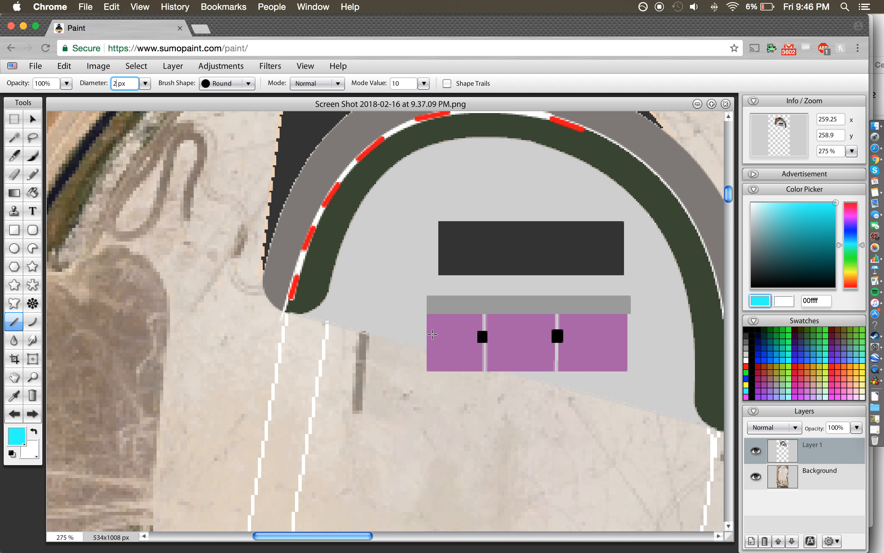
drag(427, 313, 630, 313)
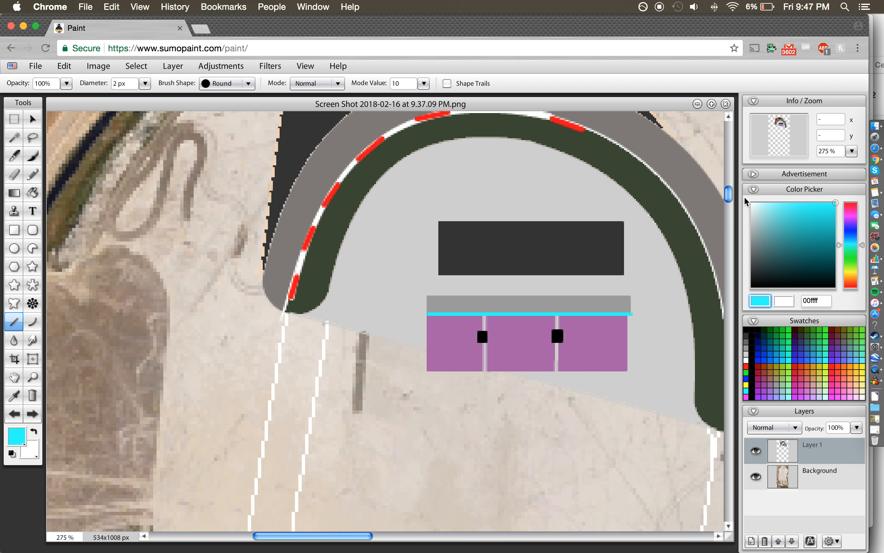
- Move the drawn Layer 1 track artwork straight up over the background with Free Transform, at 163% zoom
drag(731, 201, 730, 184)
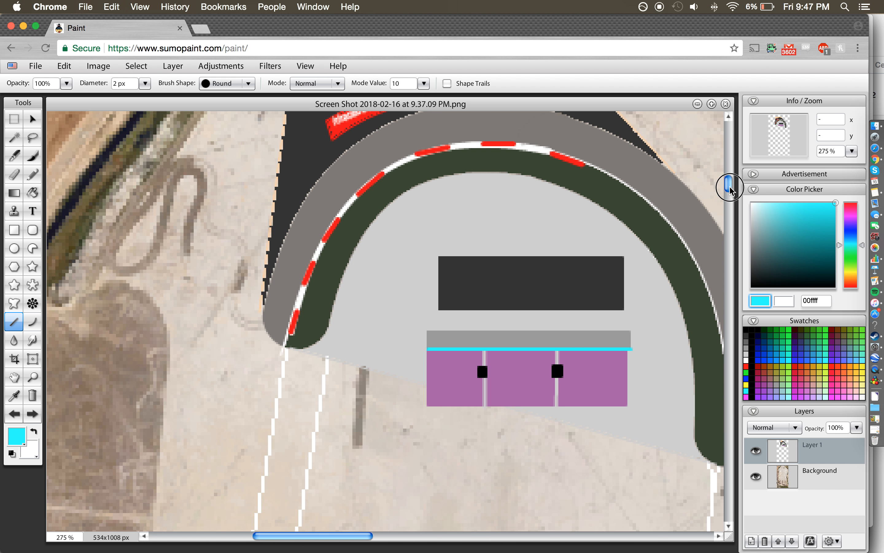
click(852, 150)
mouse_move(814, 169)
mouse_down()
mouse_move(797, 165)
mouse_move(806, 169)
mouse_up()
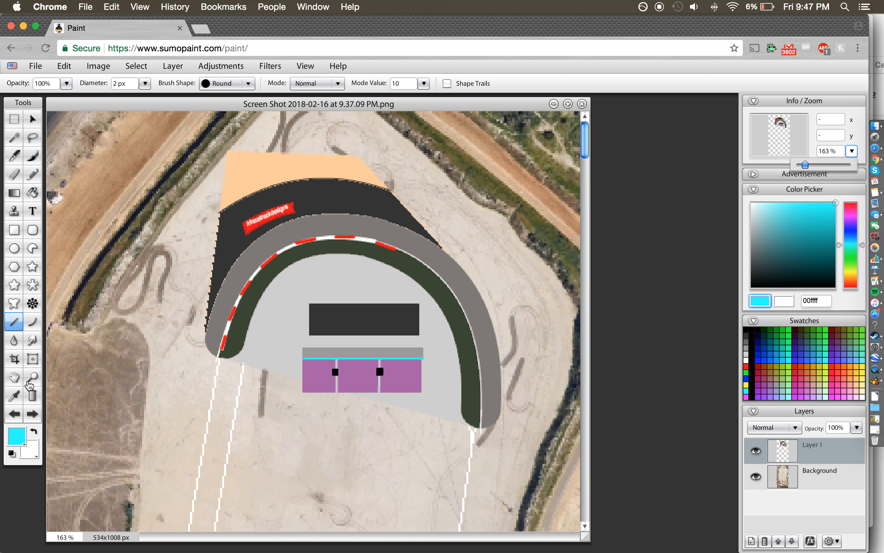
click(32, 359)
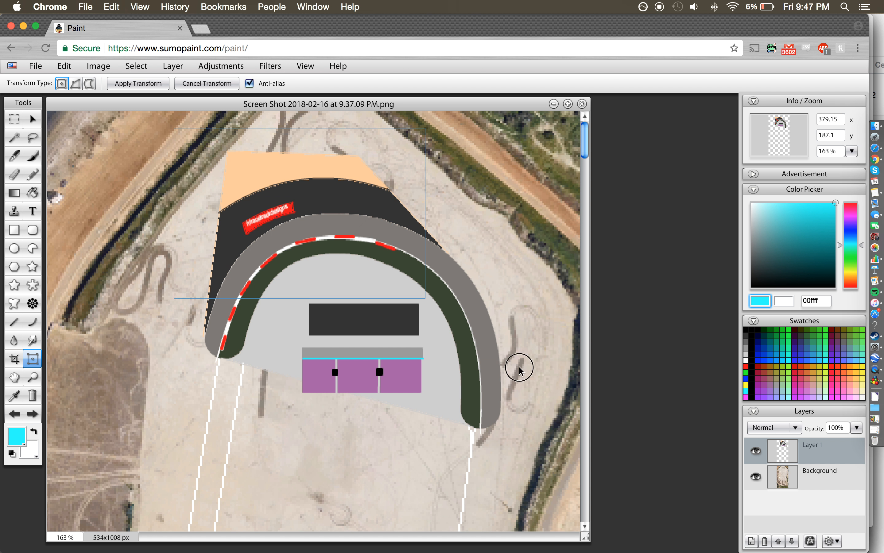
drag(493, 396, 490, 333)
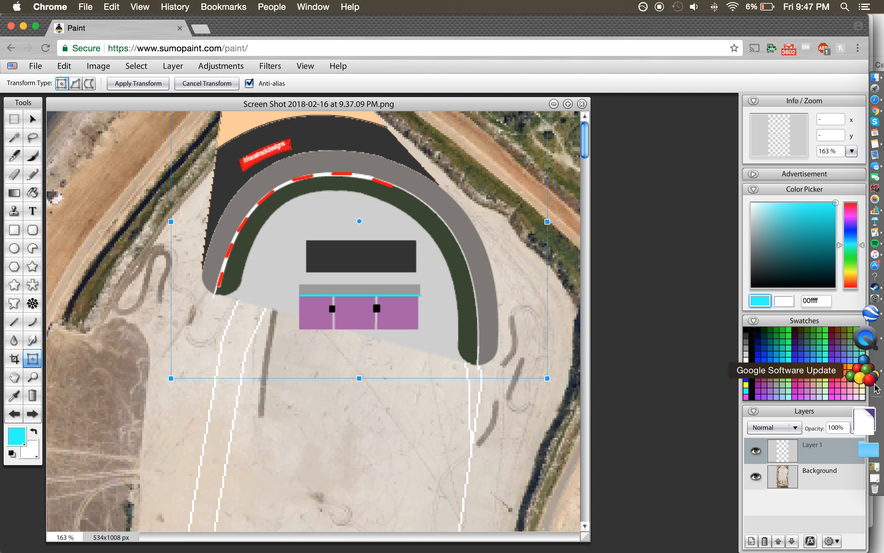
click(875, 369)
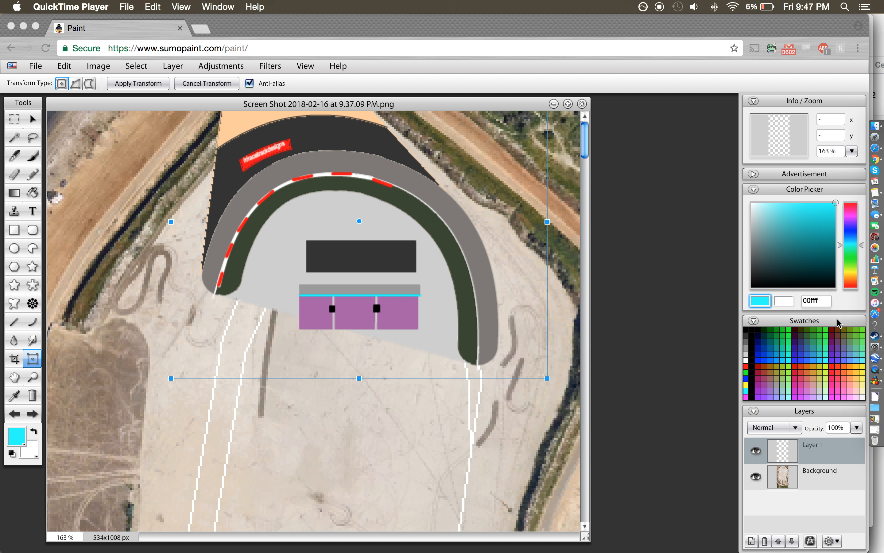
click(152, 6)
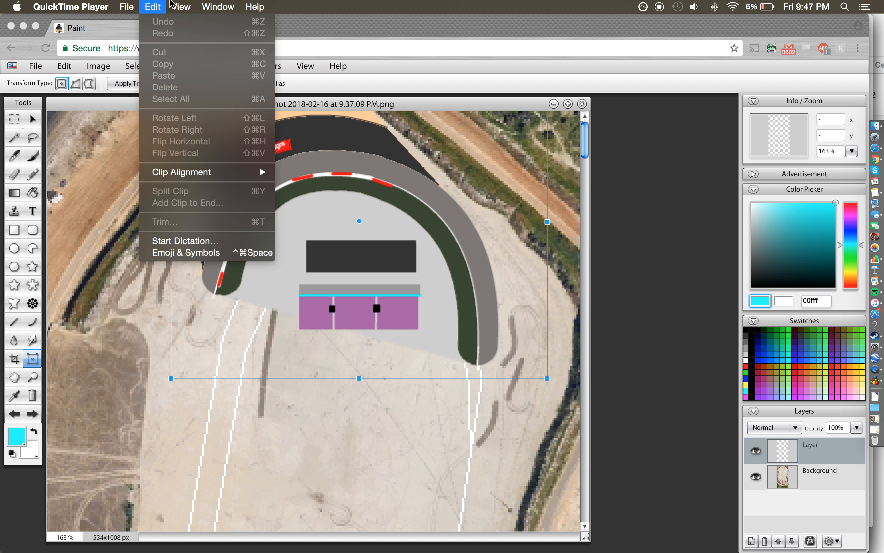
mouse_move(153, 7)
click(876, 359)
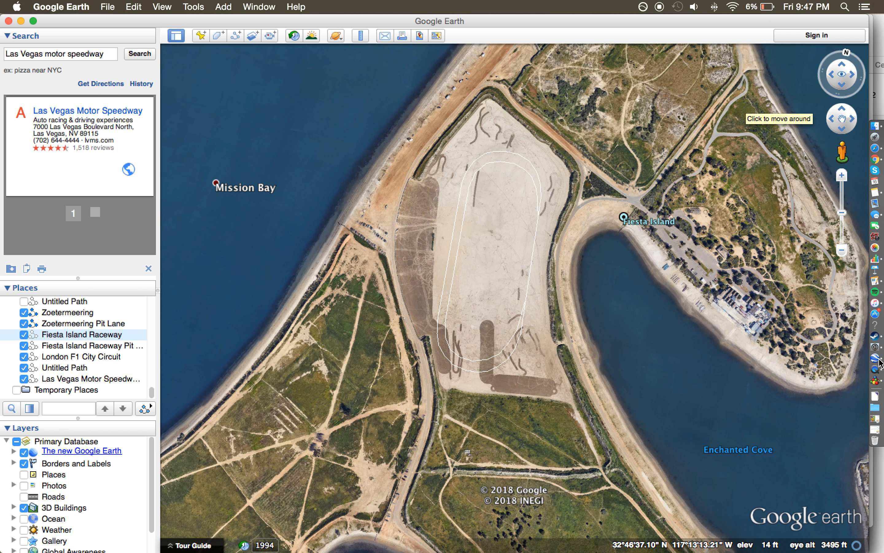
click(881, 372)
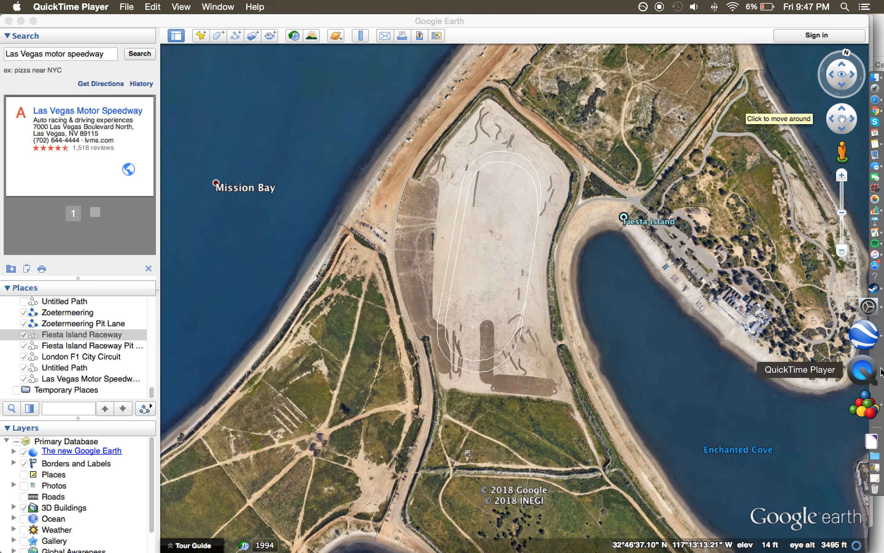
click(134, 4)
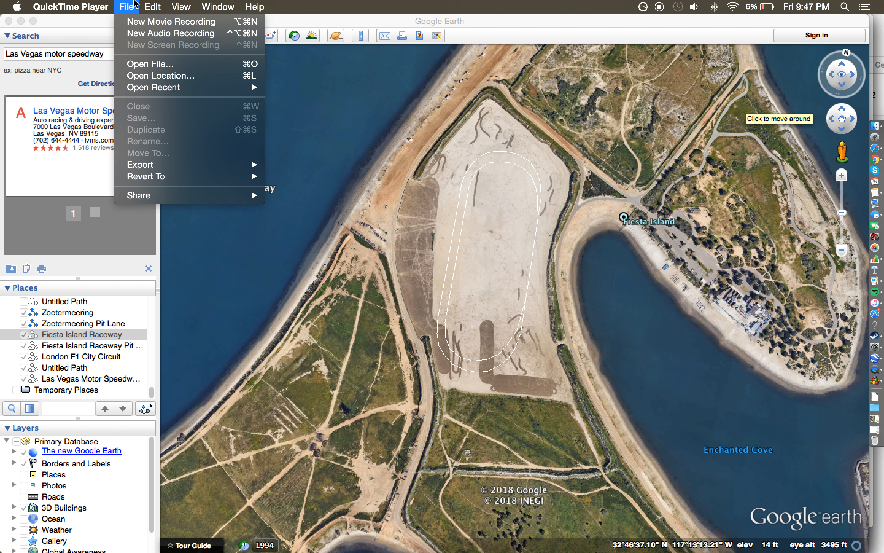
mouse_move(154, 7)
mouse_move(113, 5)
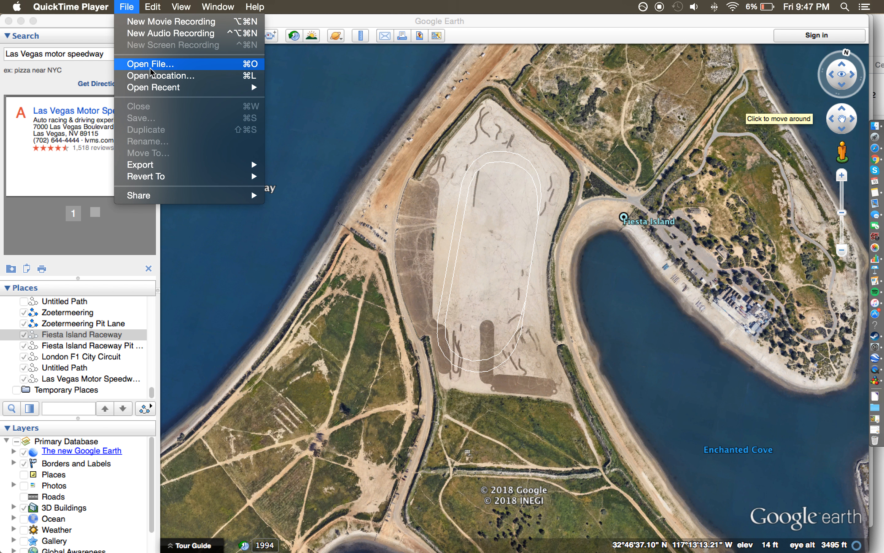
click(435, 209)
scroll(435, 209, up, 2)
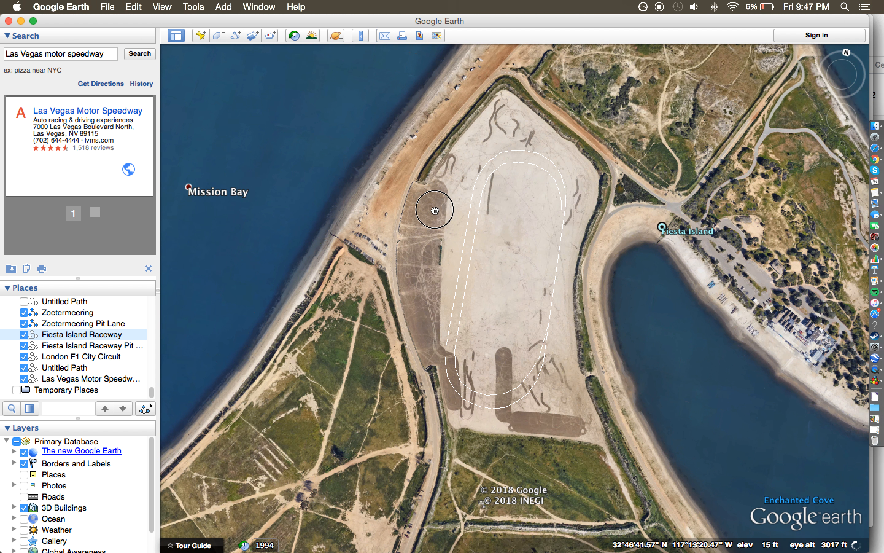